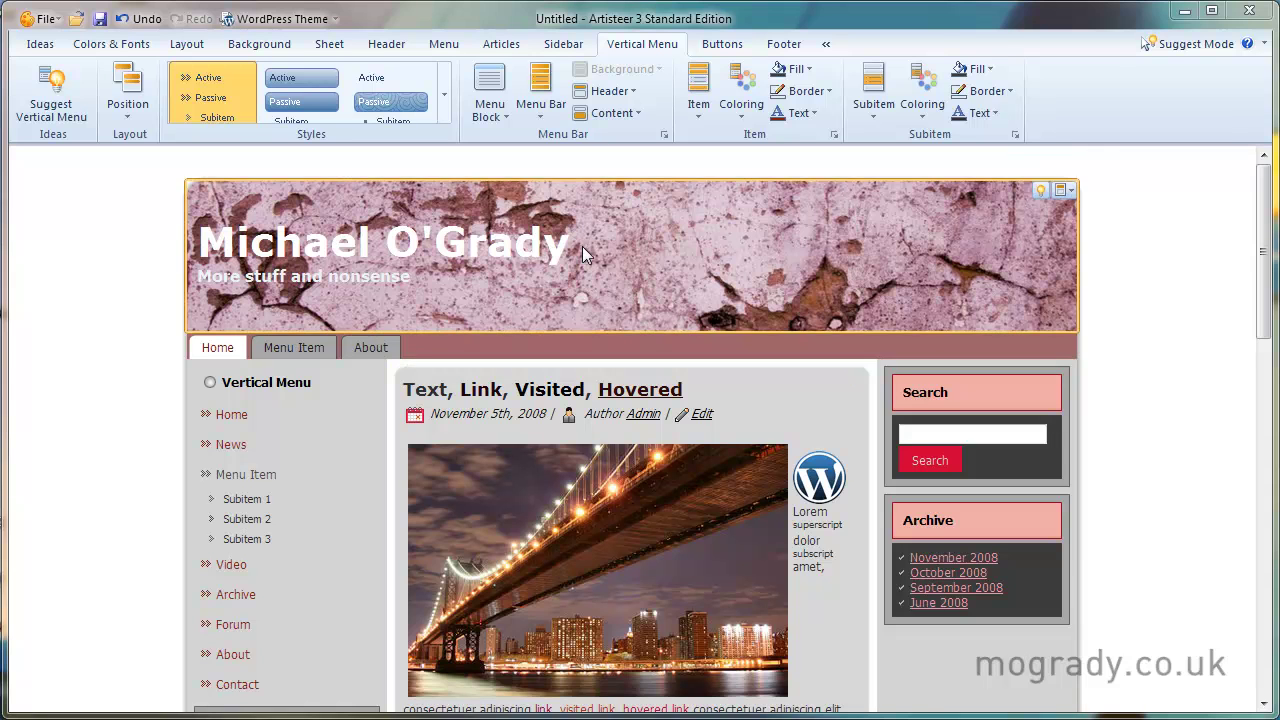
- Move the vertical menu block from the left sidebar to the top of the right sidebar
left_click(564, 46)
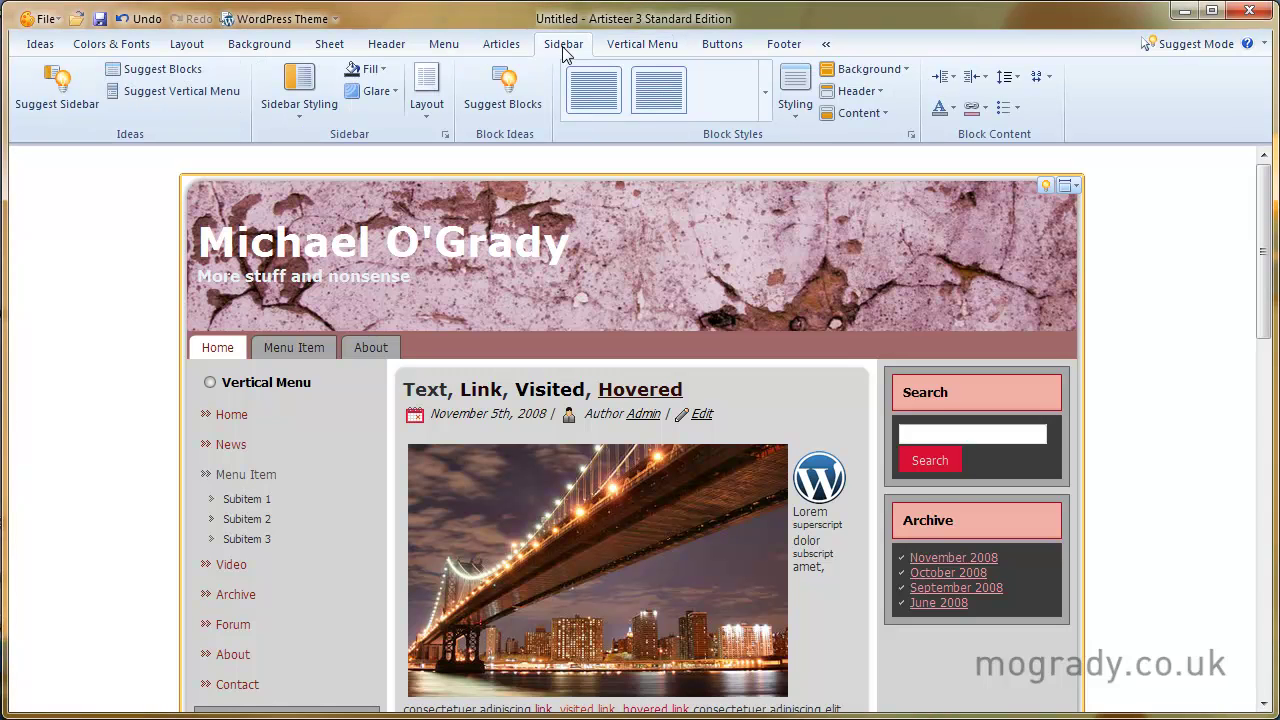
left_click(631, 50)
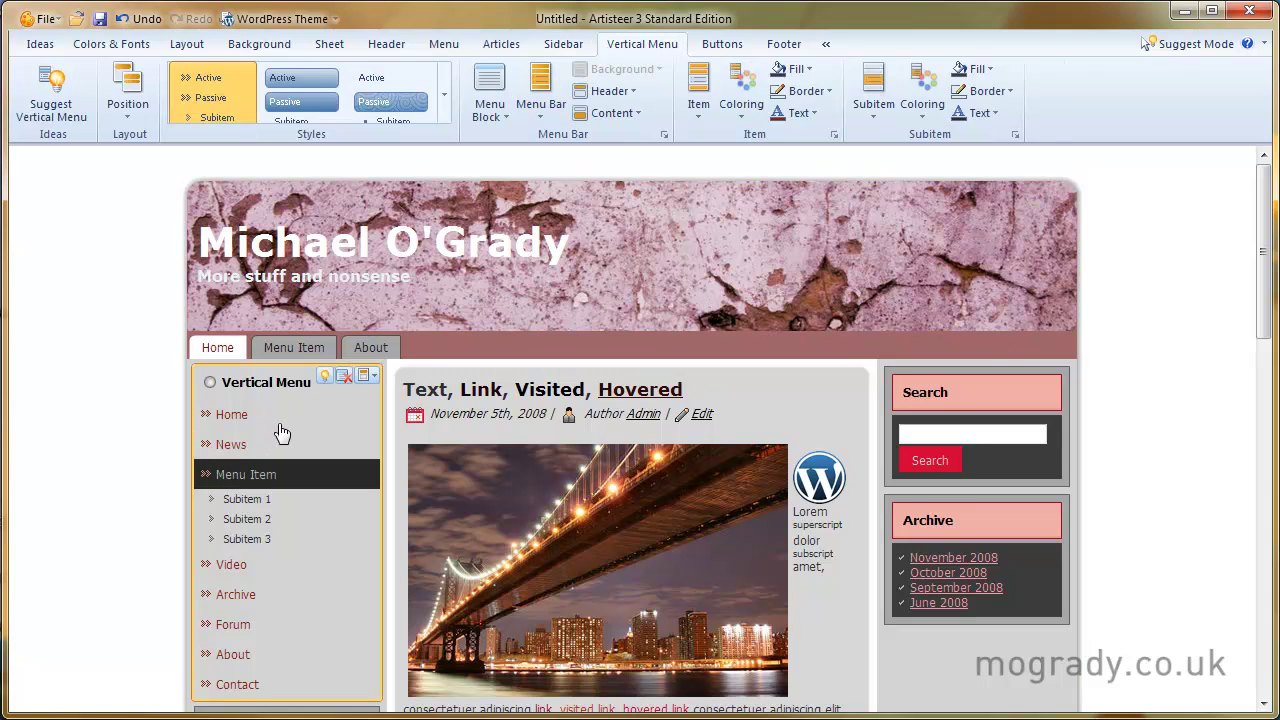
left_click(268, 498)
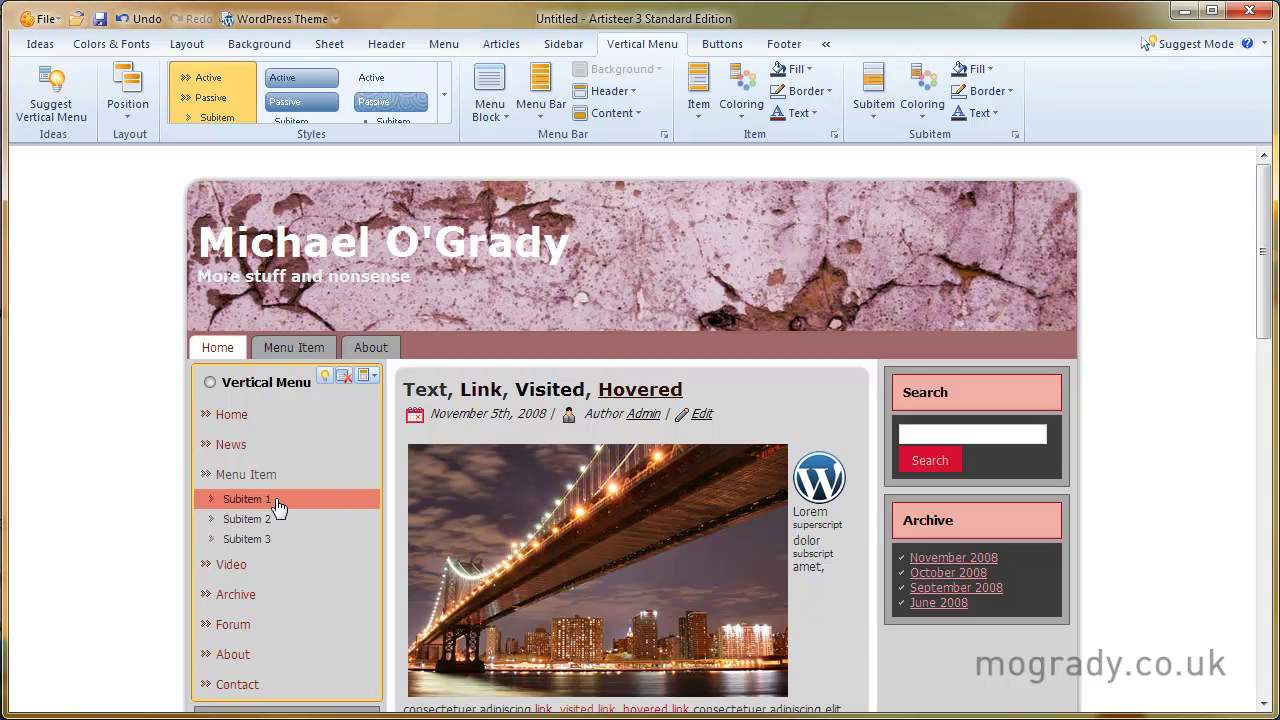
scroll(280, 508, "down", 2)
scroll(280, 508, "down", 6)
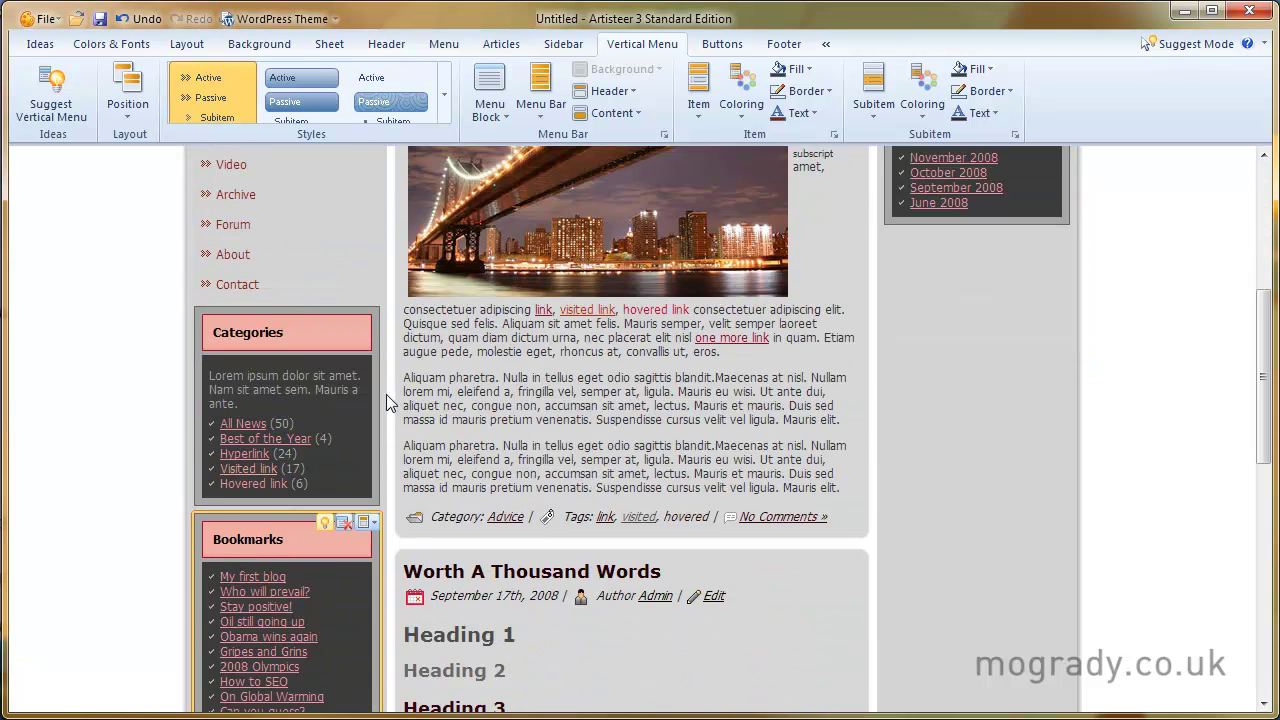
scroll(631, 365, "up", 8)
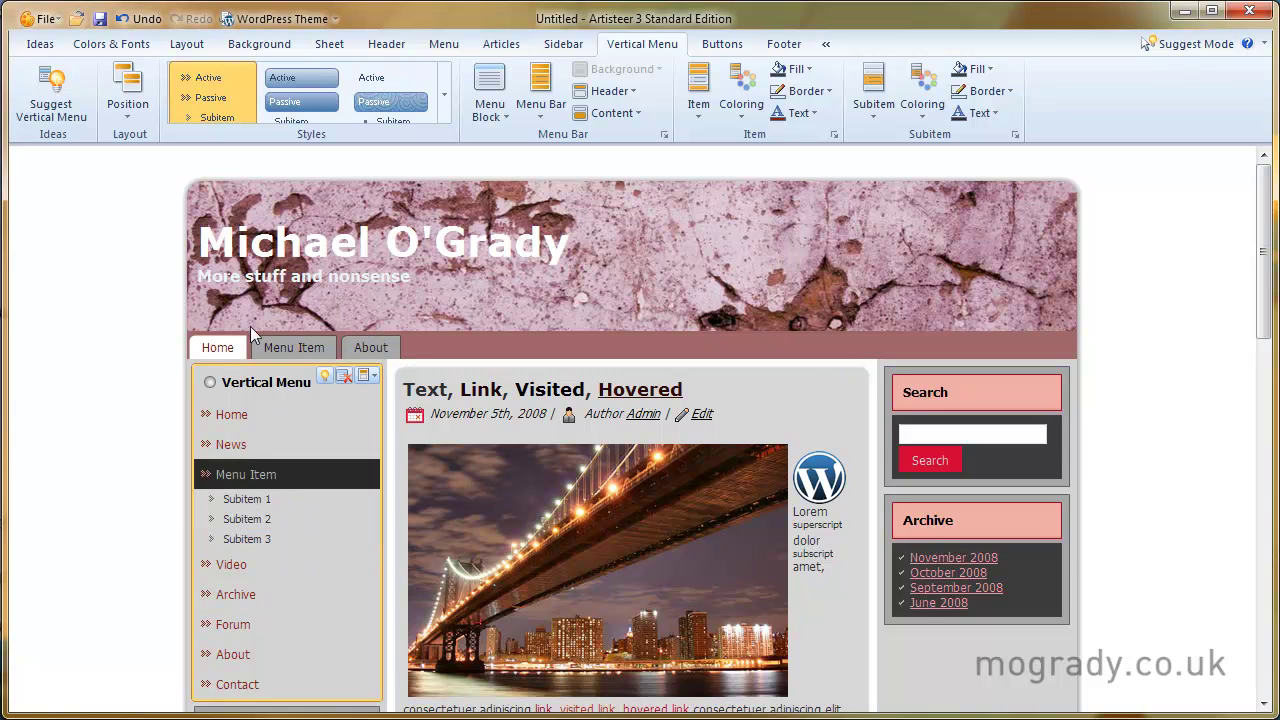
left_click(128, 113)
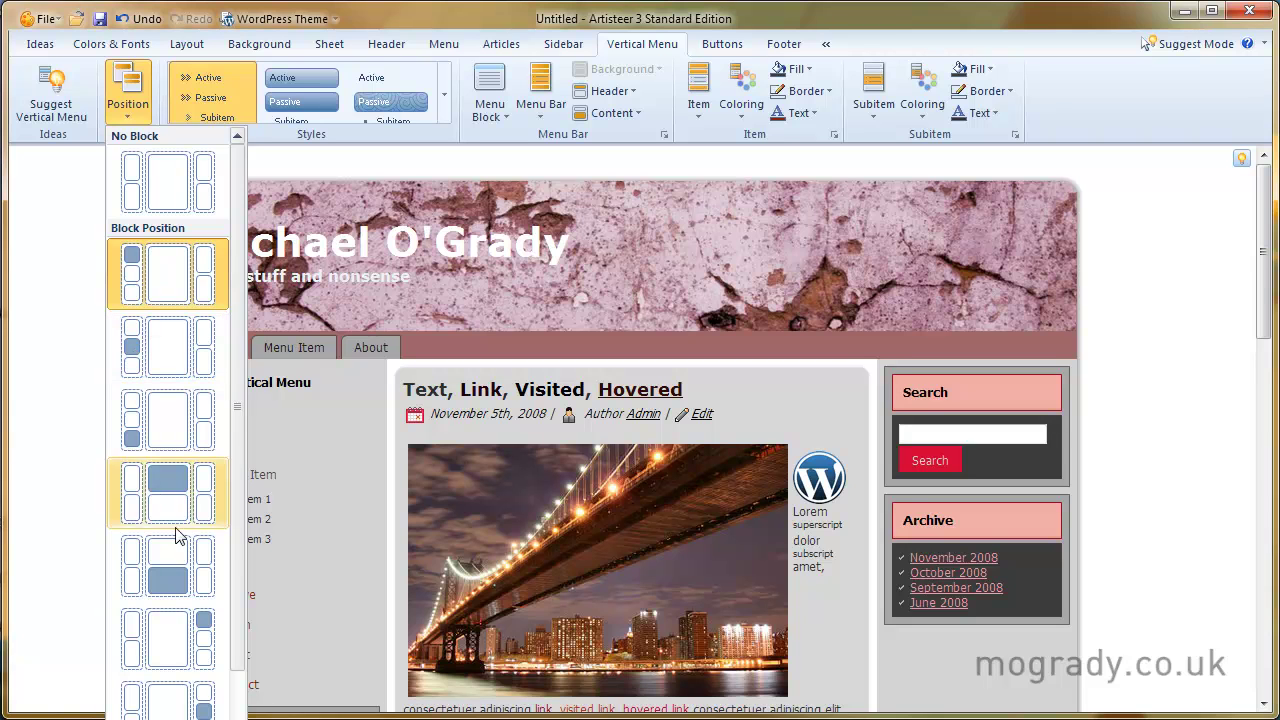
left_click(203, 640)
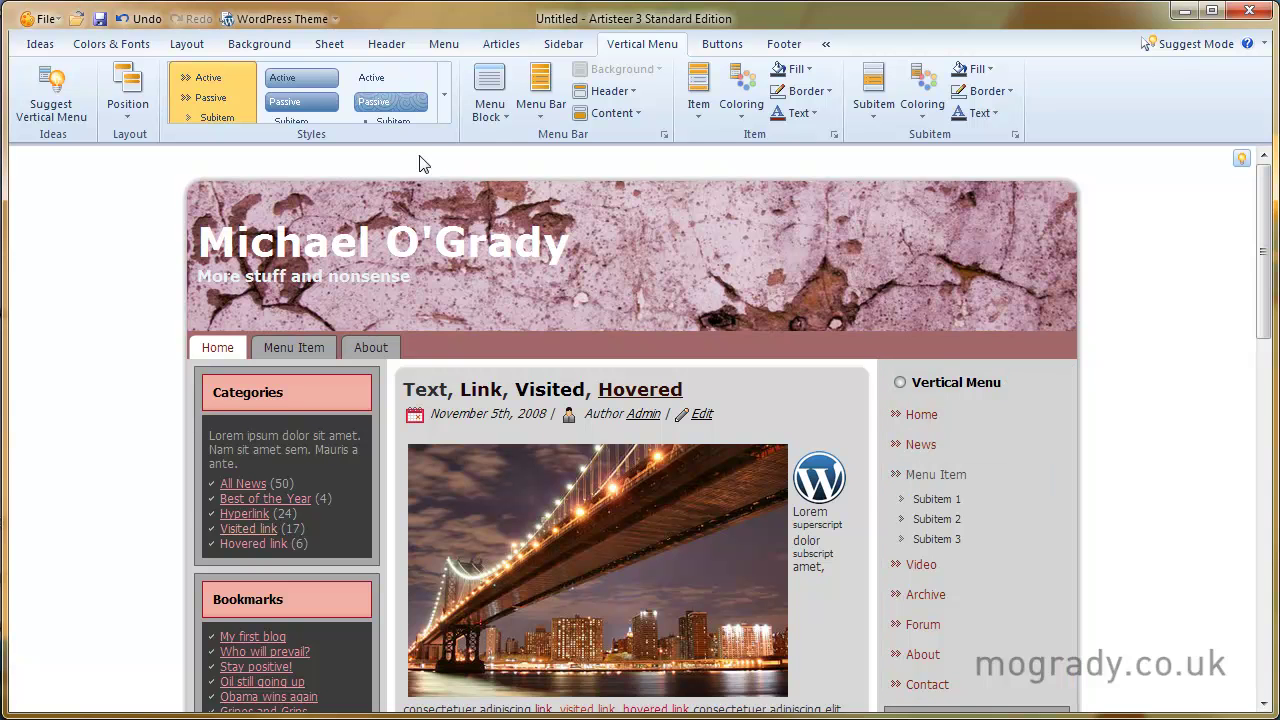
- Apply the third-row, third-column built-in menu style, with dark bars and icon-marked subitems
left_click(446, 102)
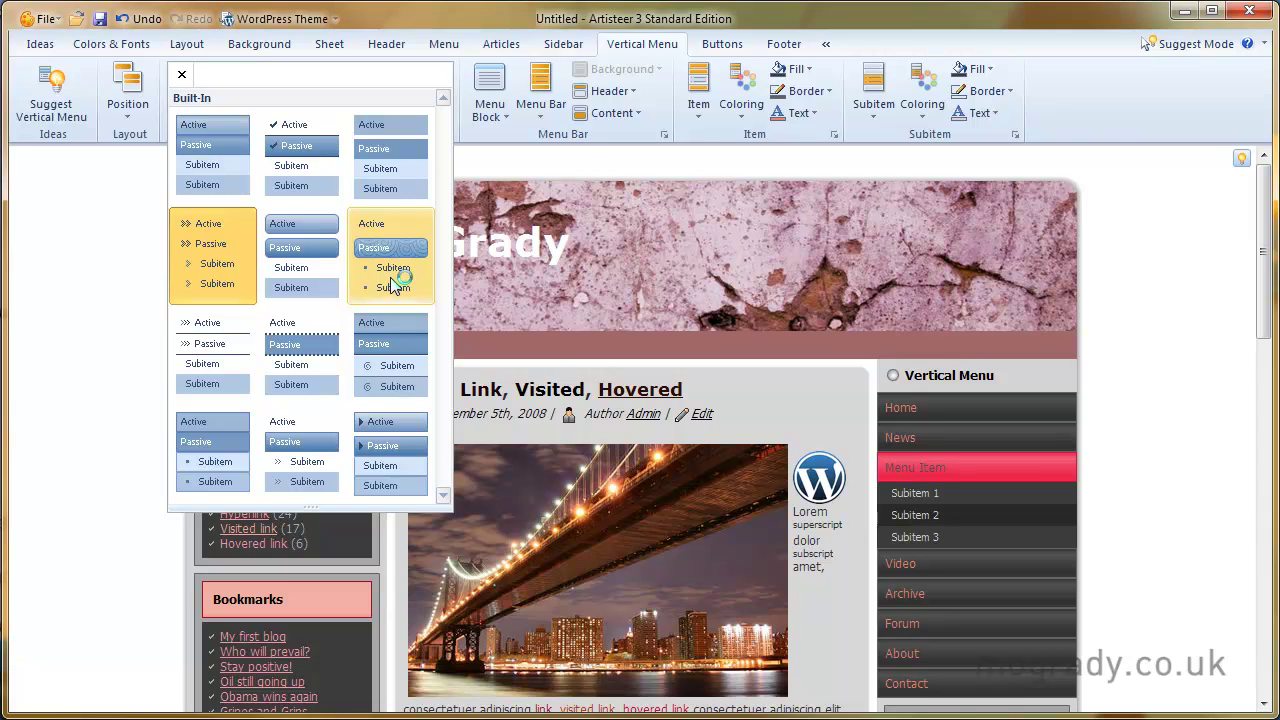
left_click(388, 367)
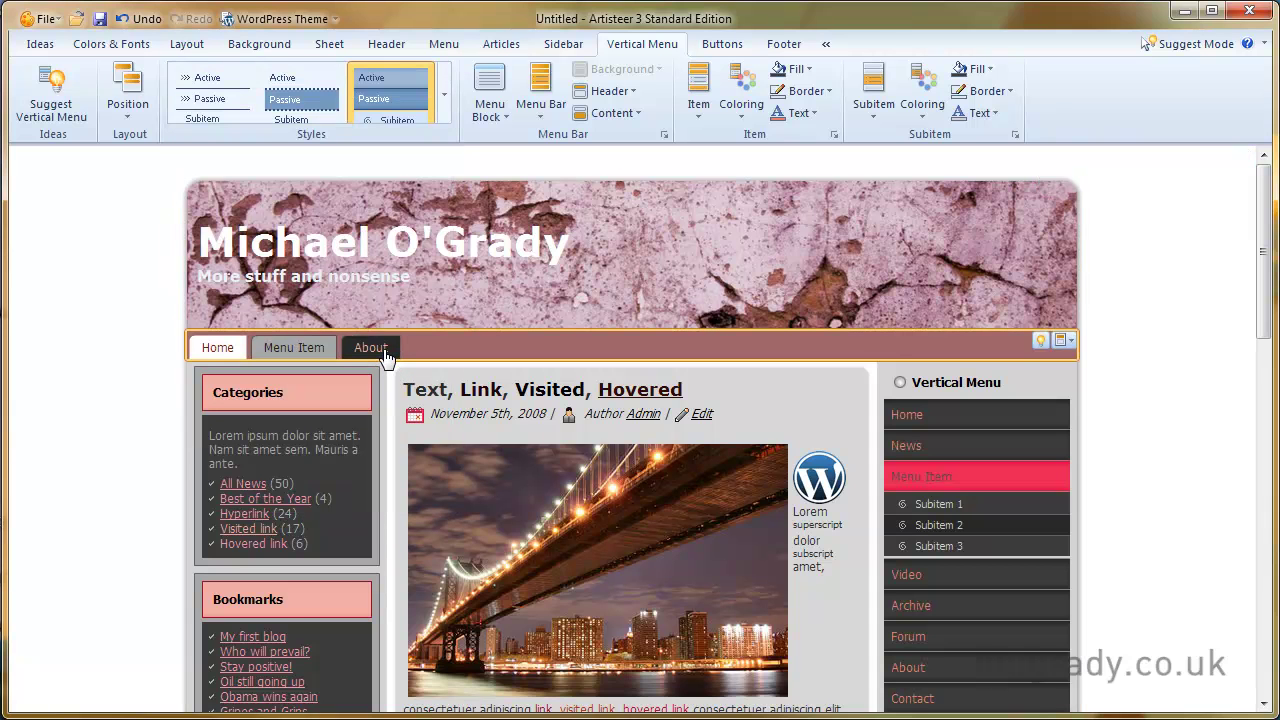
- Choose a With Header menu block style: a dark panel under an orange 'Vertical Menu' heading
left_click(506, 120)
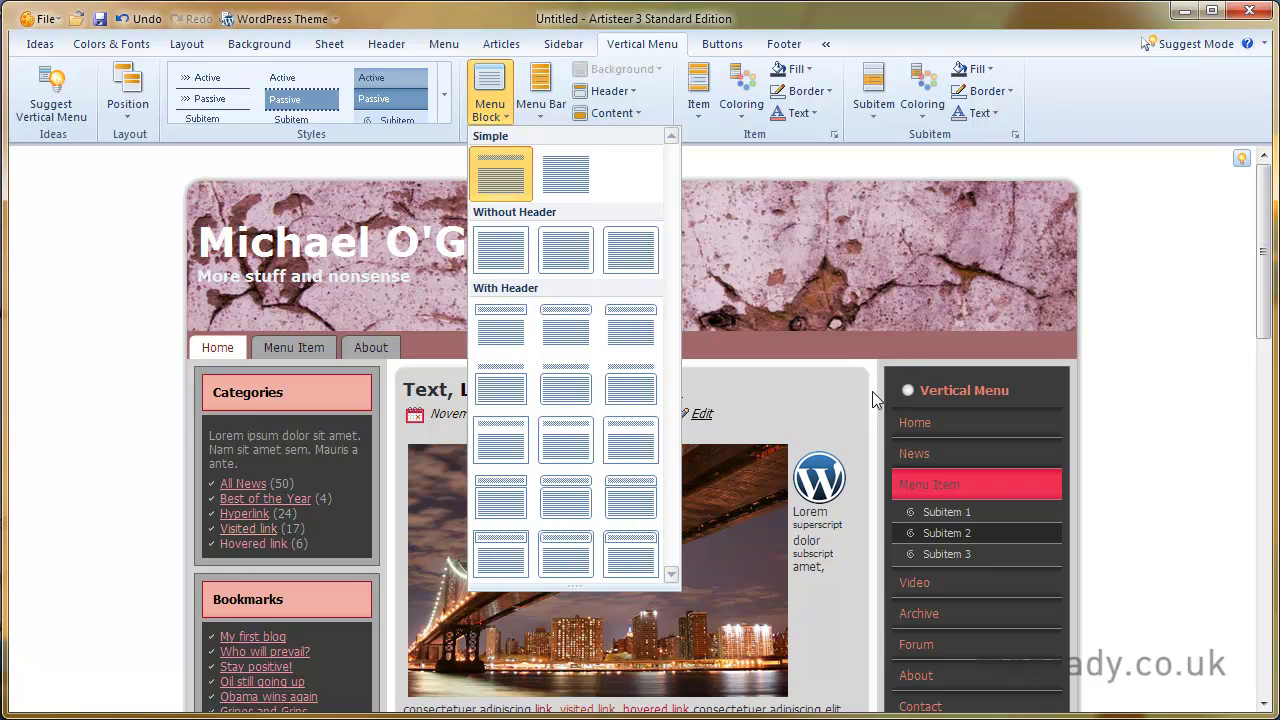
left_click(560, 438)
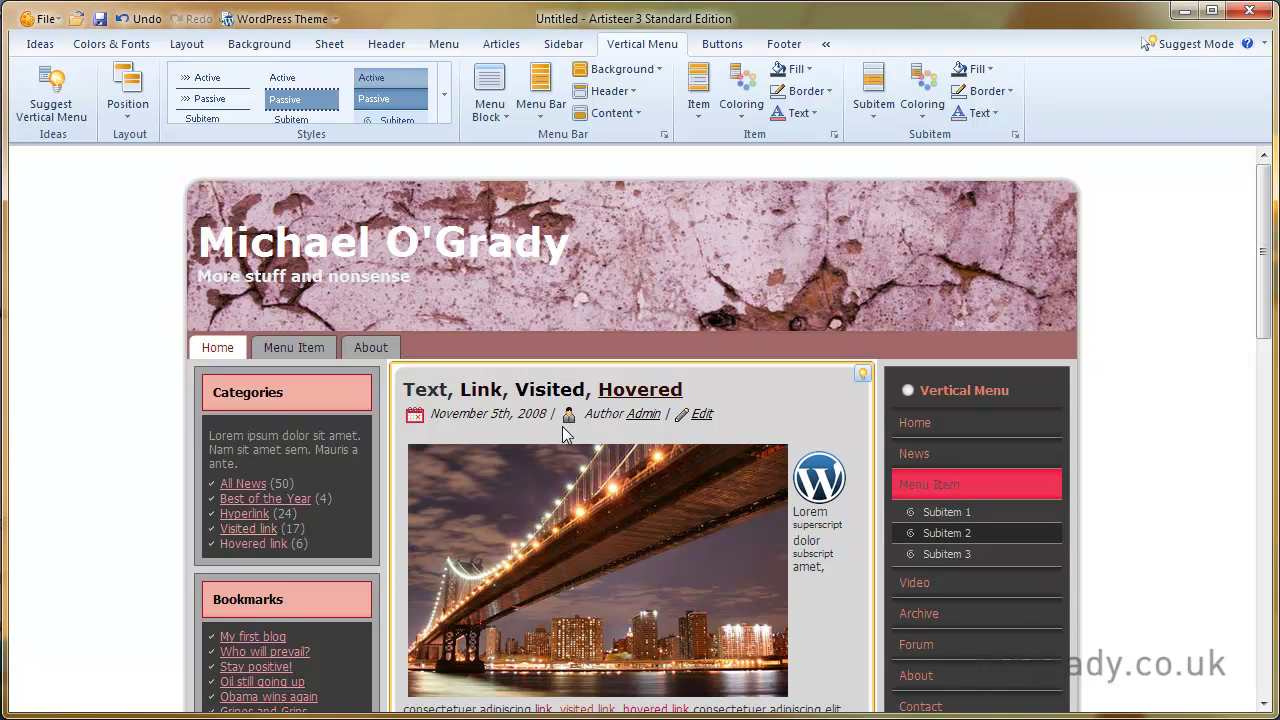
- Set the vertical menu bar's corner radius to 6 pixels
left_click(506, 114)
left_click(542, 115)
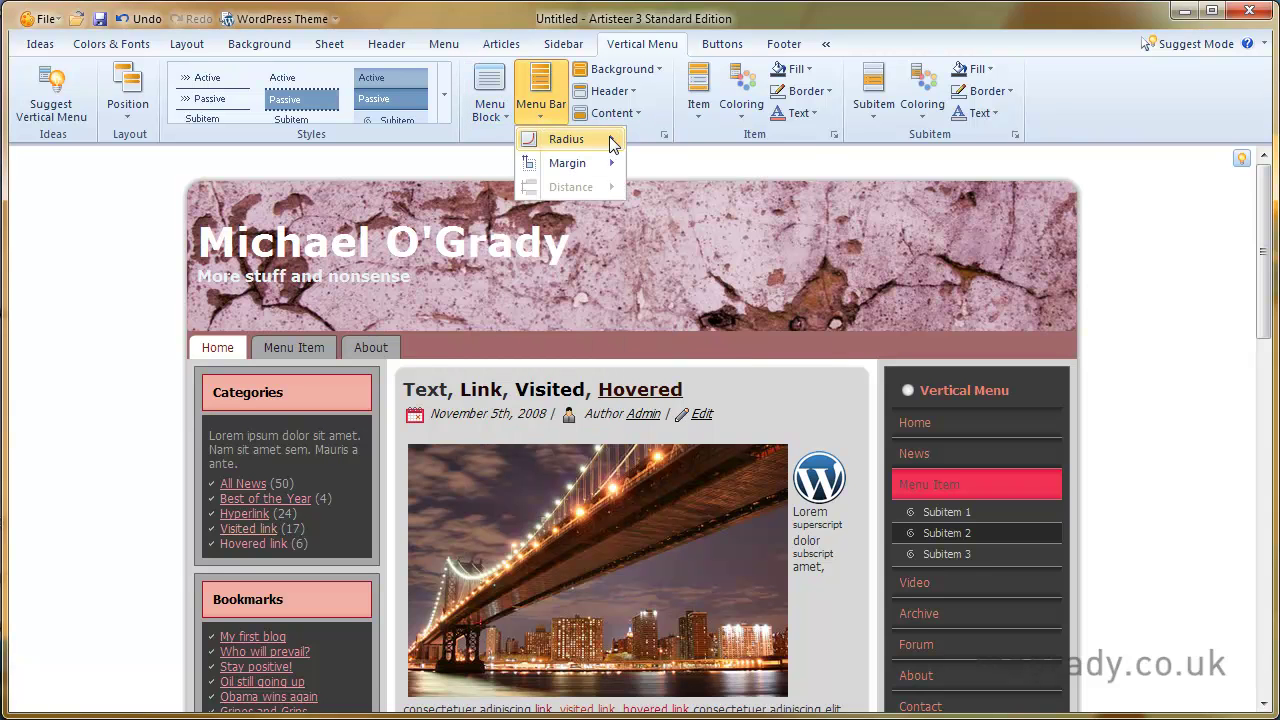
mouse_move(612, 143)
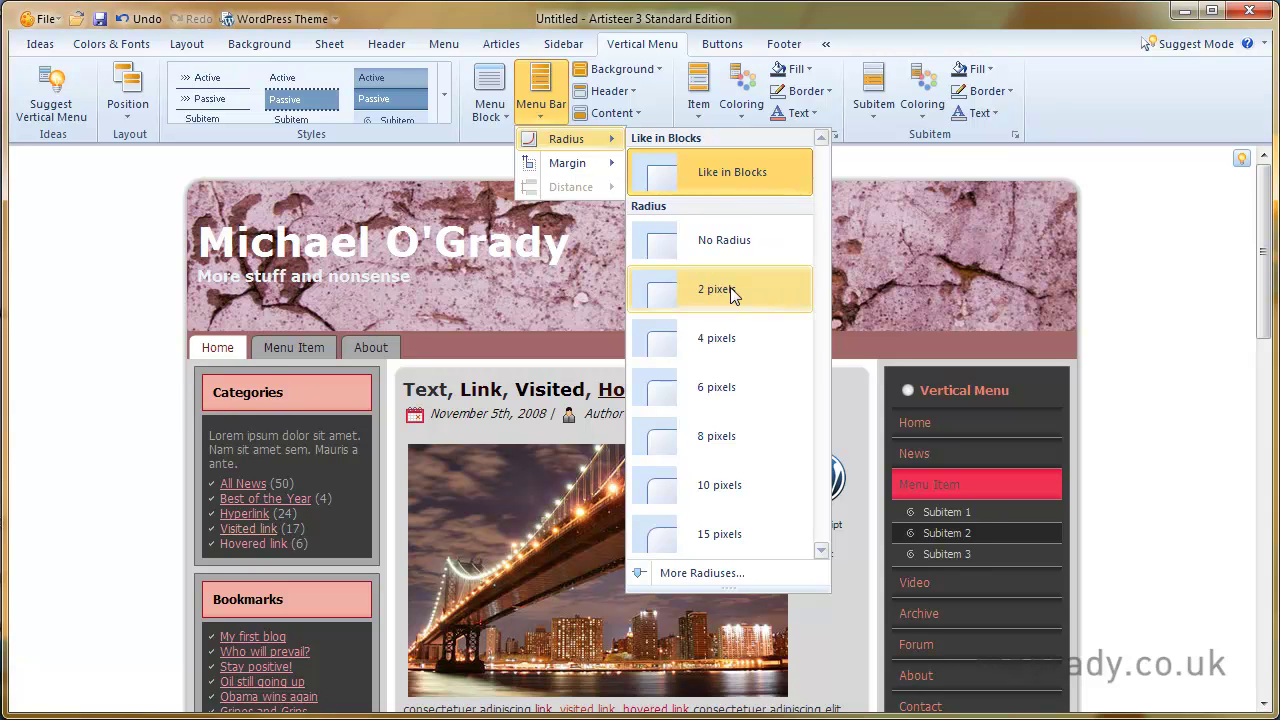
left_click(663, 398)
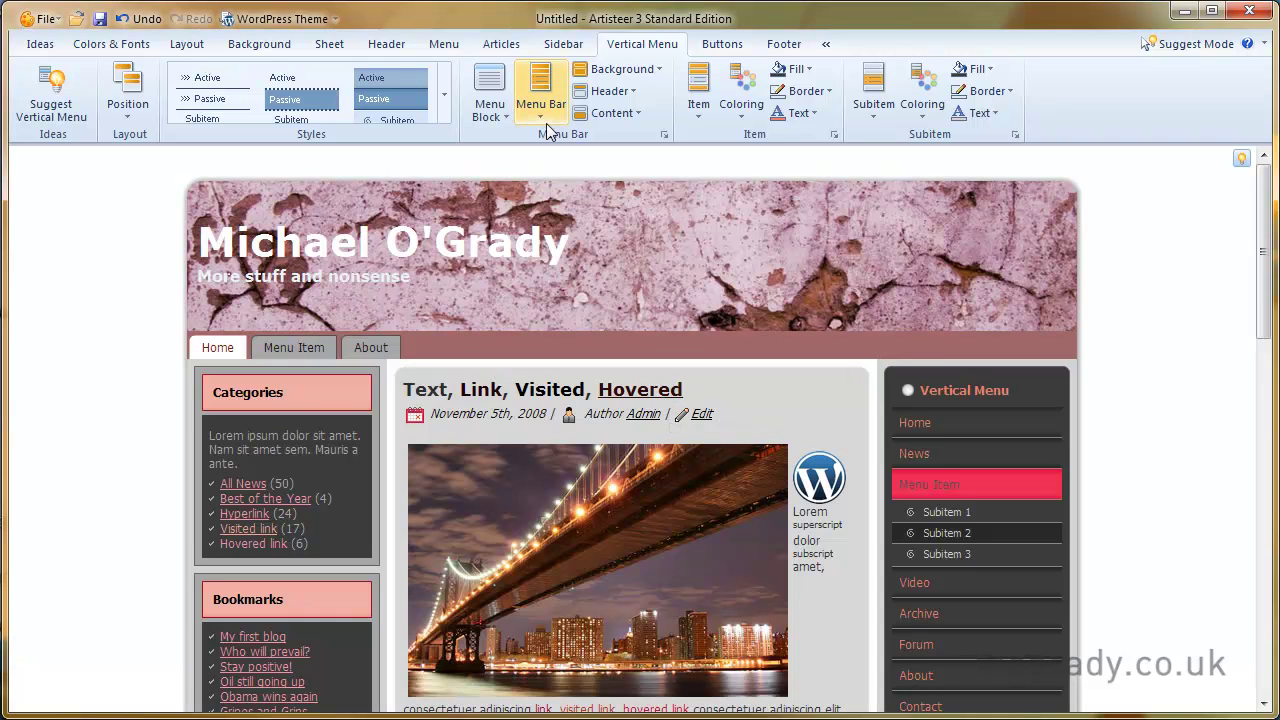
- Give the menu background 5-pixel inner padding and a grey fill
left_click(660, 70)
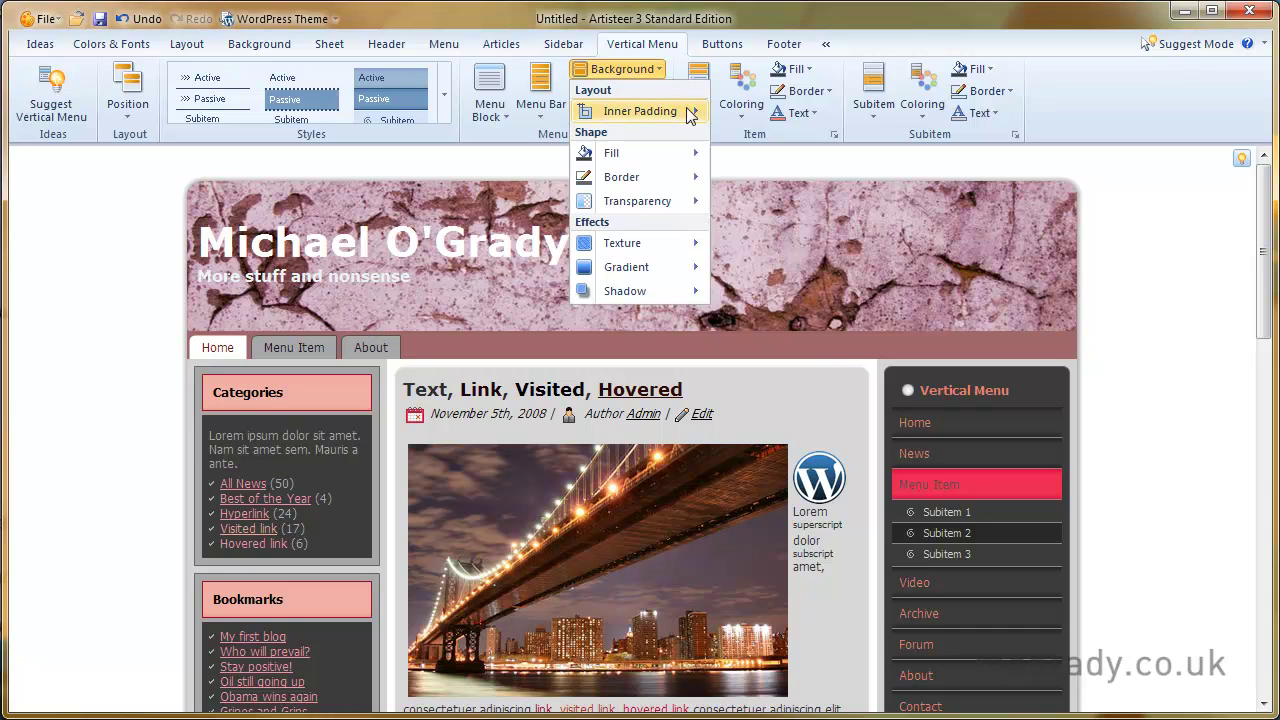
mouse_move(692, 110)
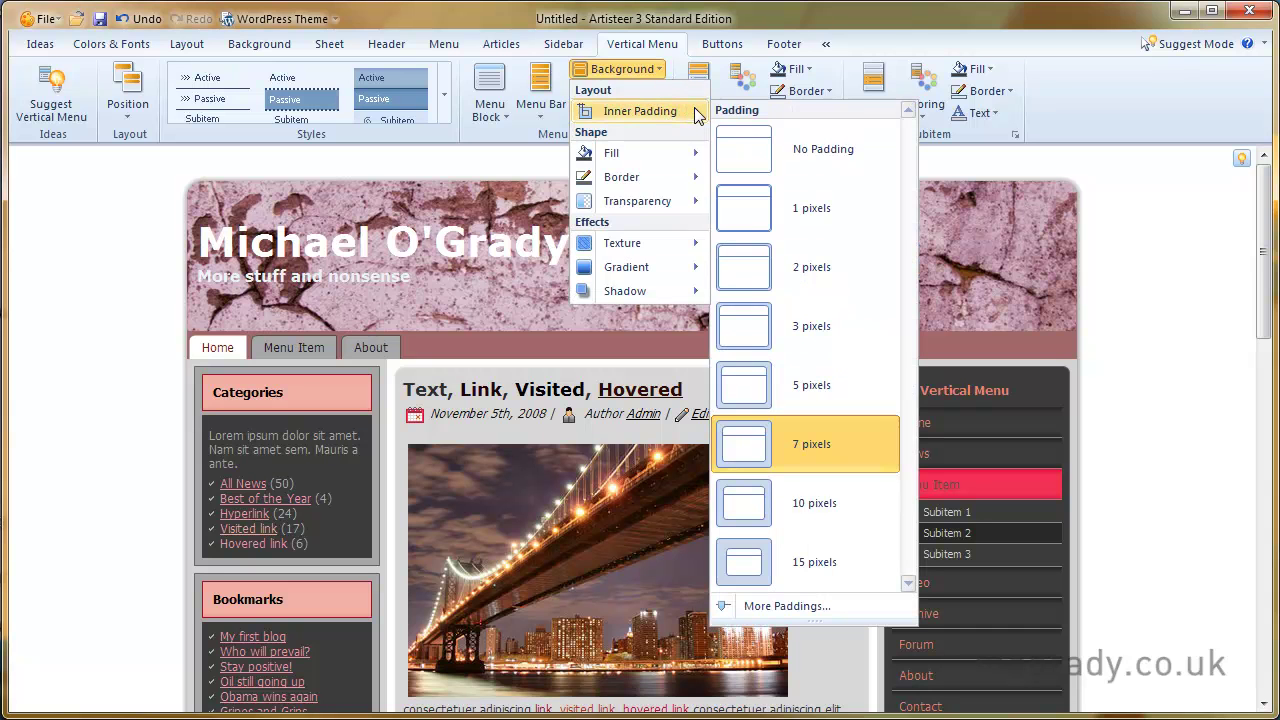
left_click(750, 385)
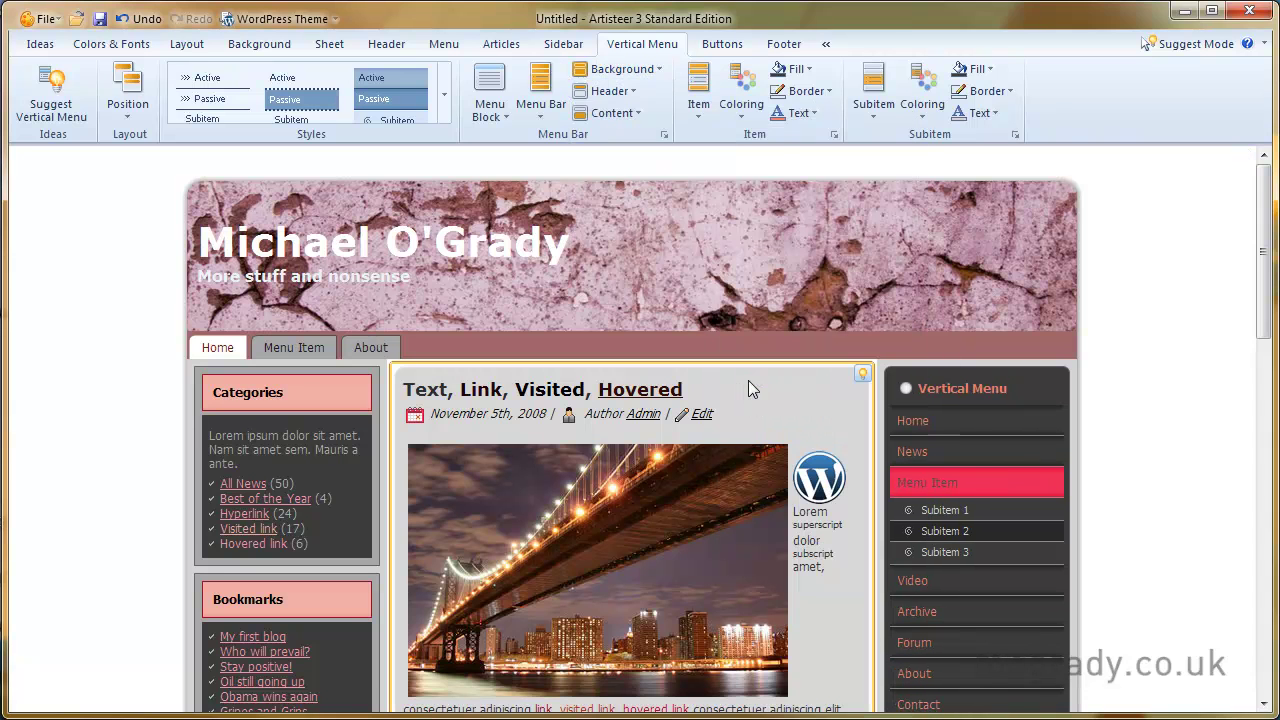
left_click(652, 70)
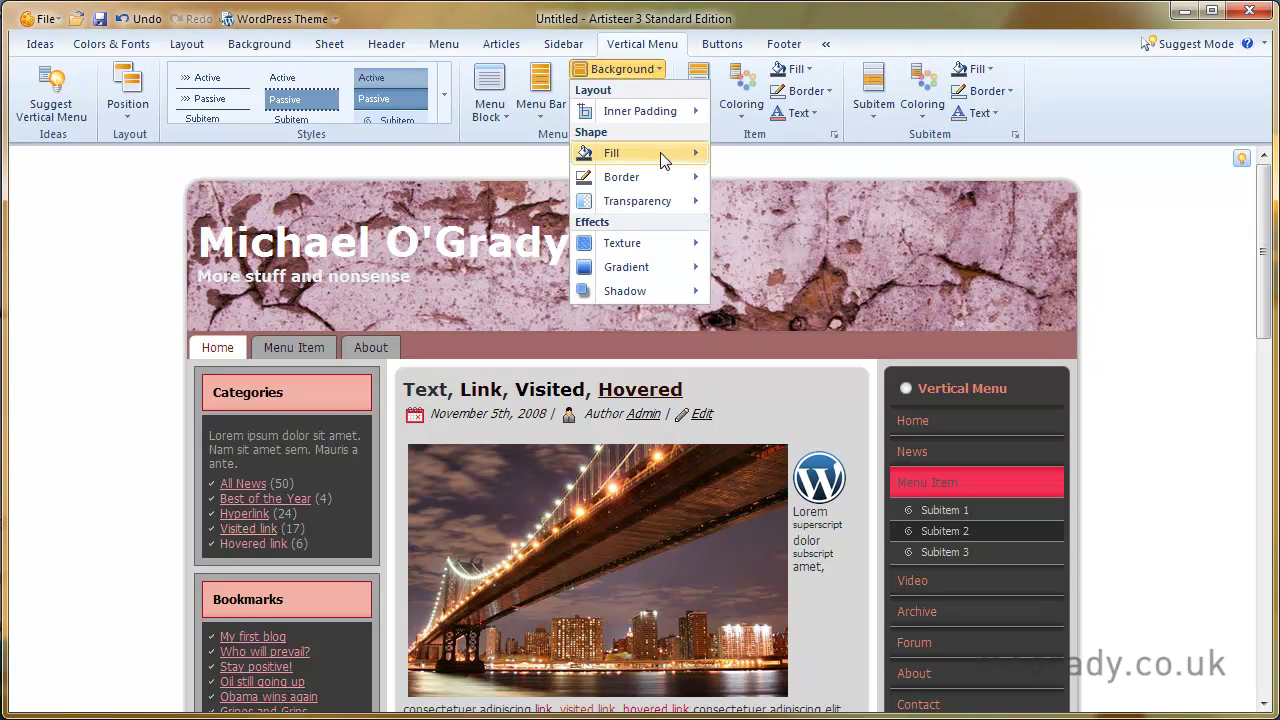
mouse_move(663, 157)
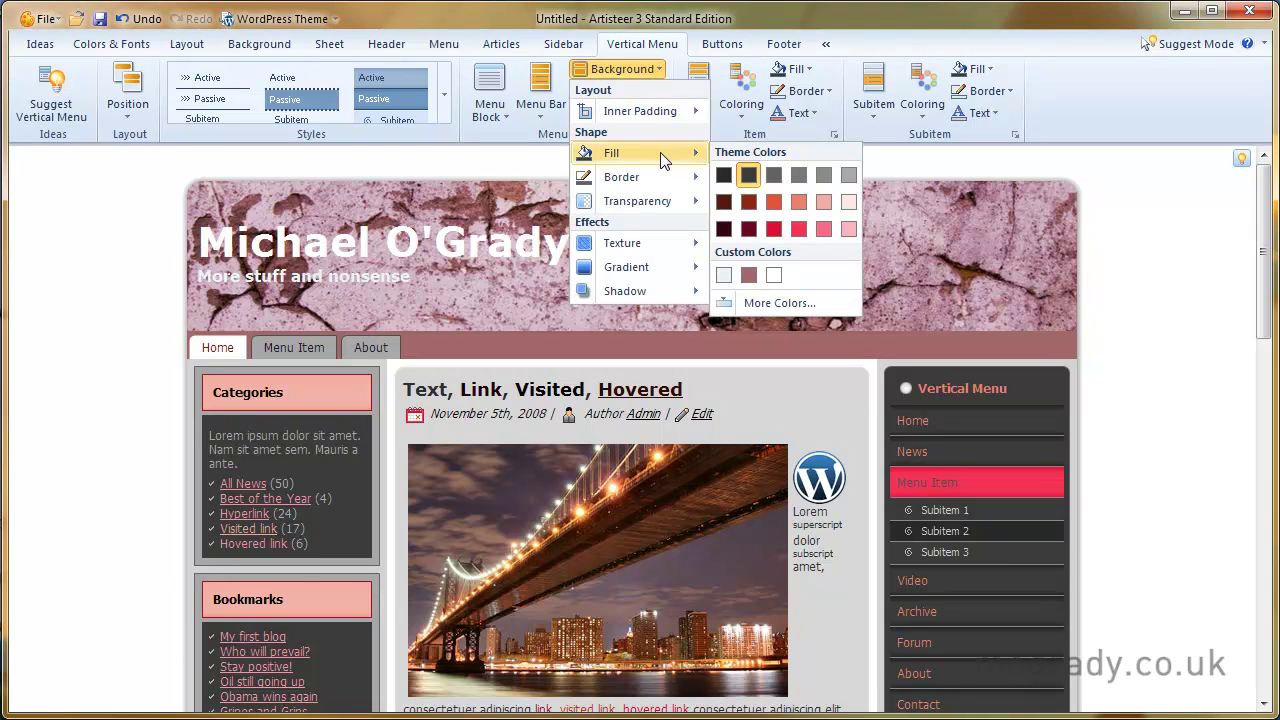
left_click(848, 176)
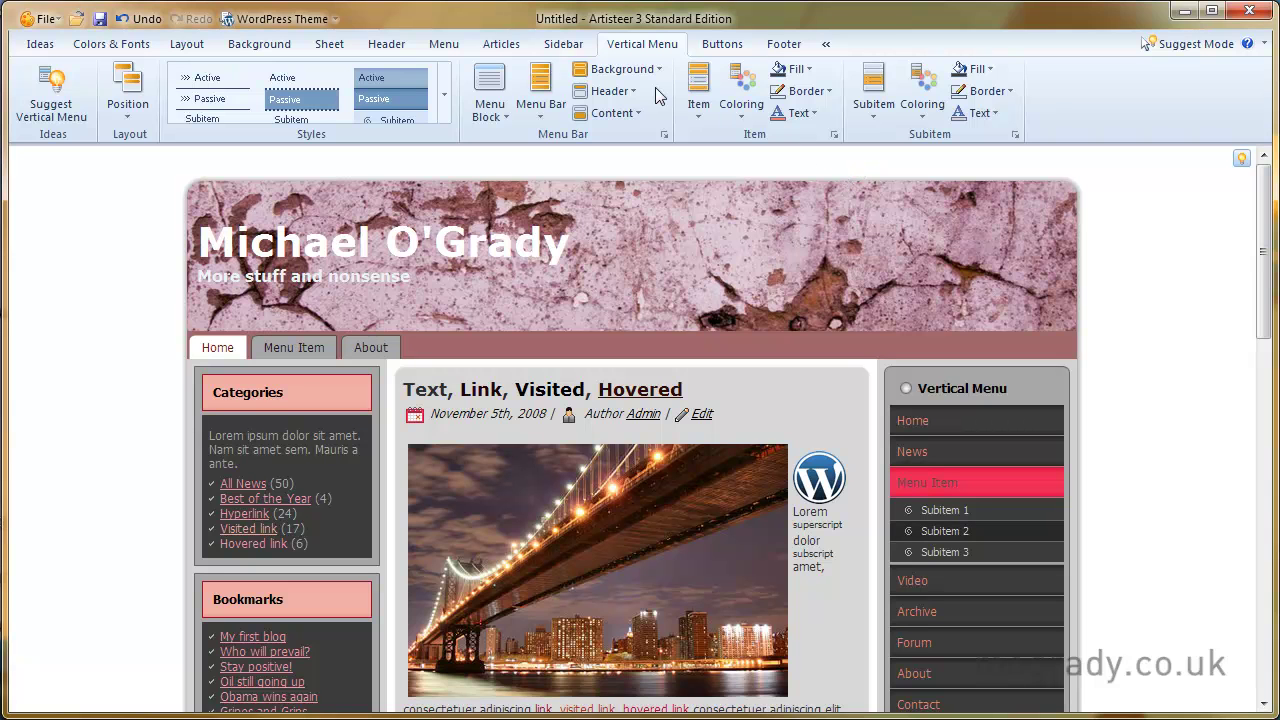
- Add a Pixel Pattern texture and the first gradient to the menu background
left_click(616, 68)
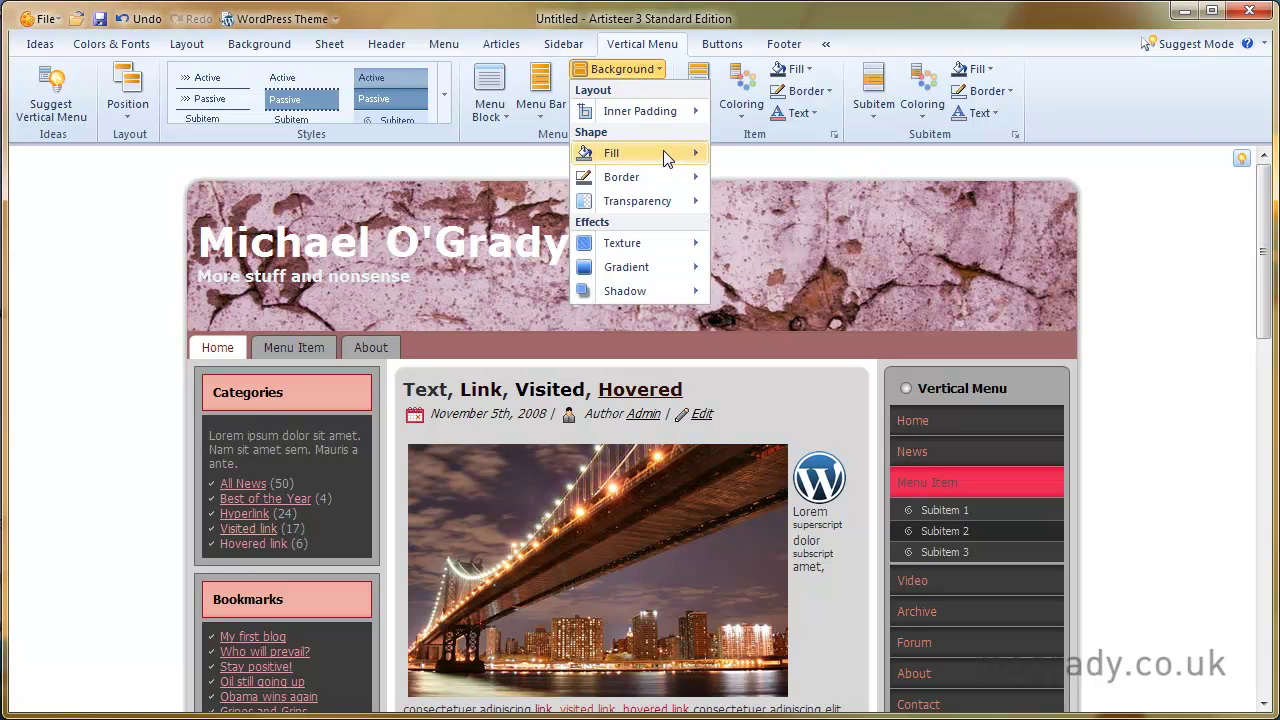
mouse_move(660, 180)
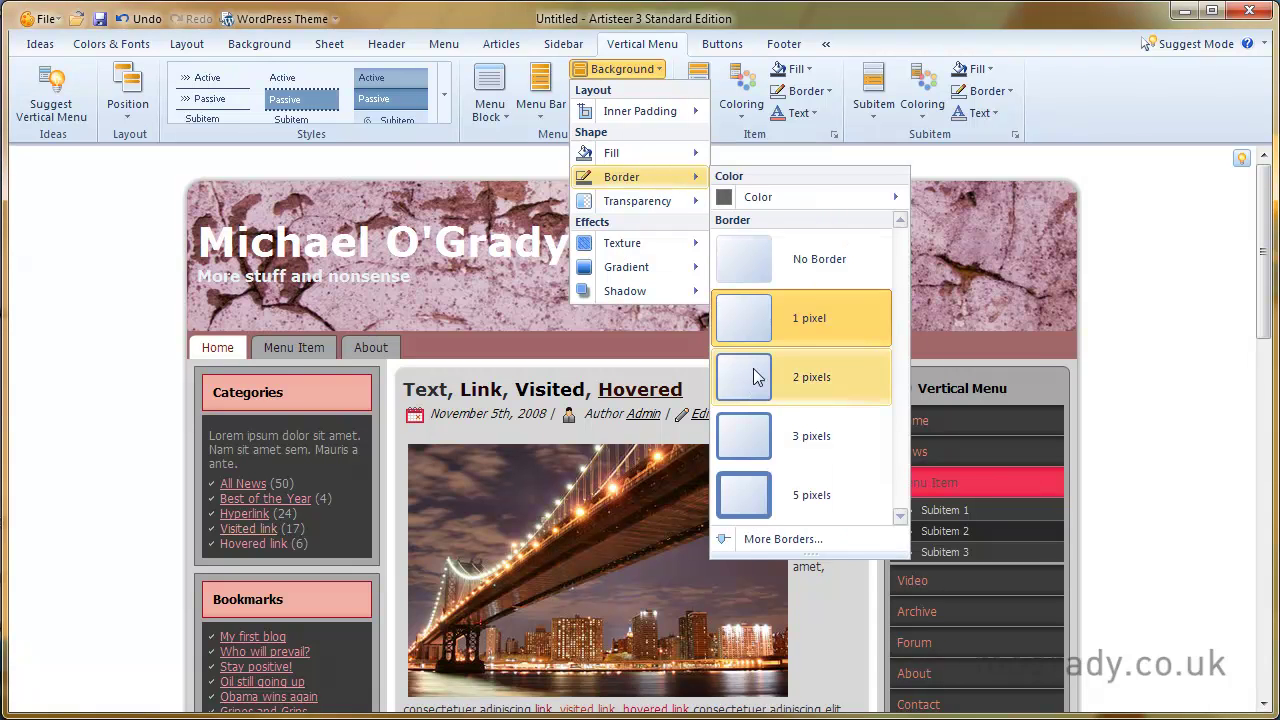
mouse_move(636, 240)
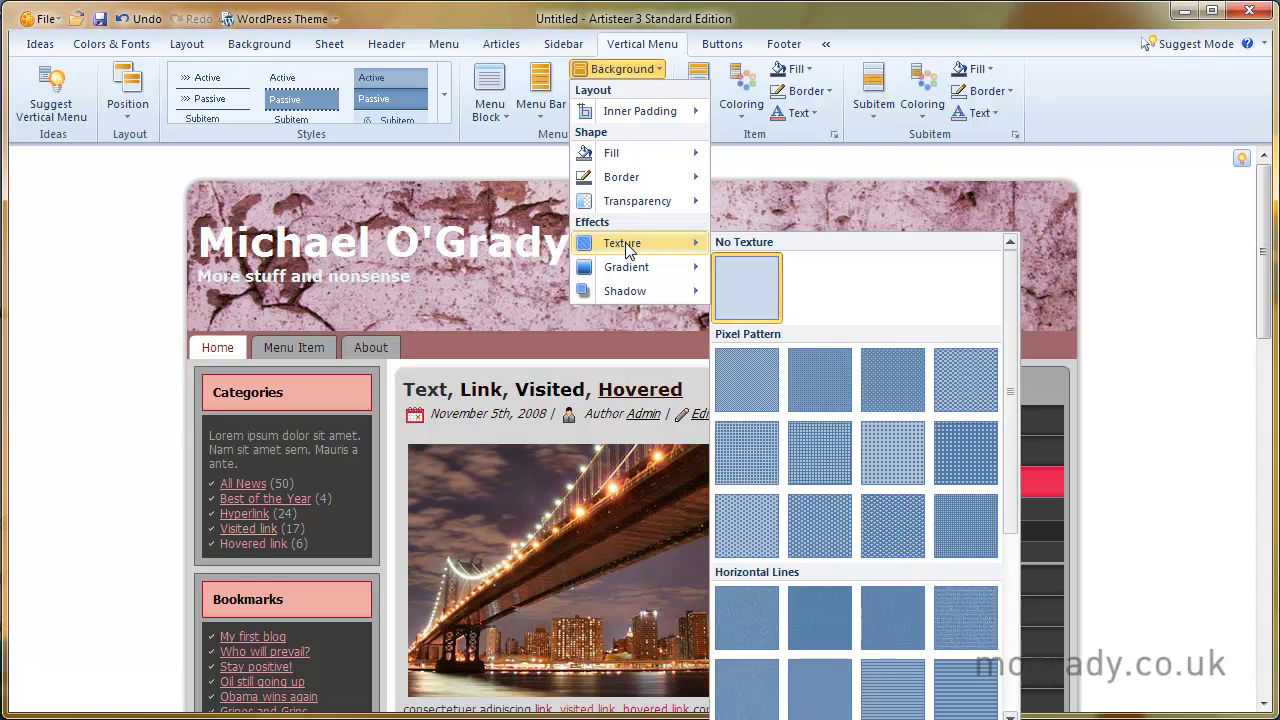
left_click(893, 452)
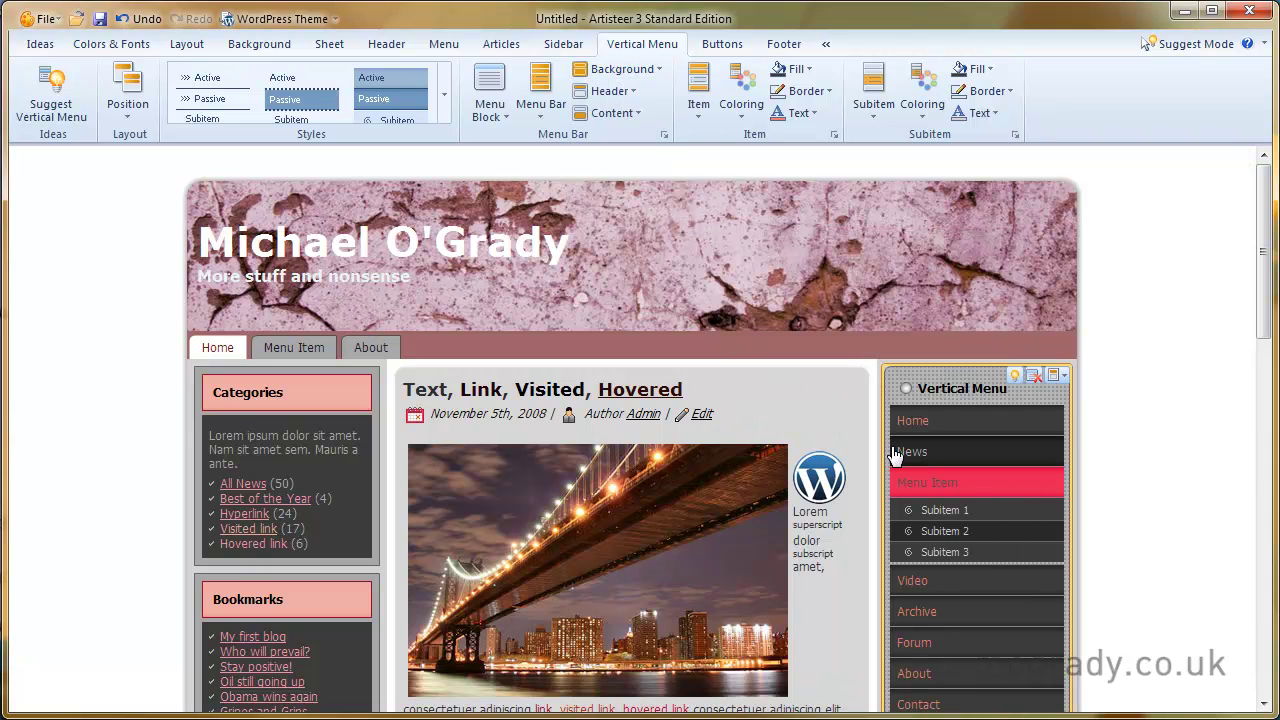
left_click(638, 70)
mouse_move(623, 276)
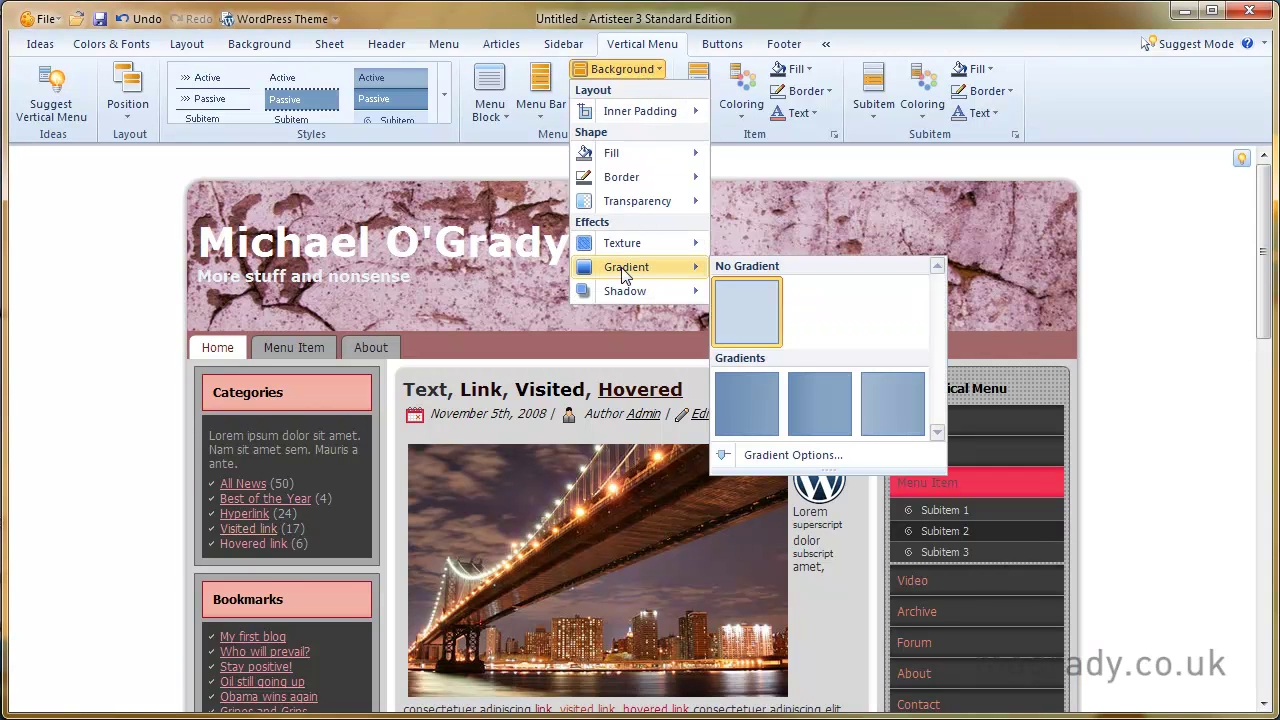
left_click(744, 404)
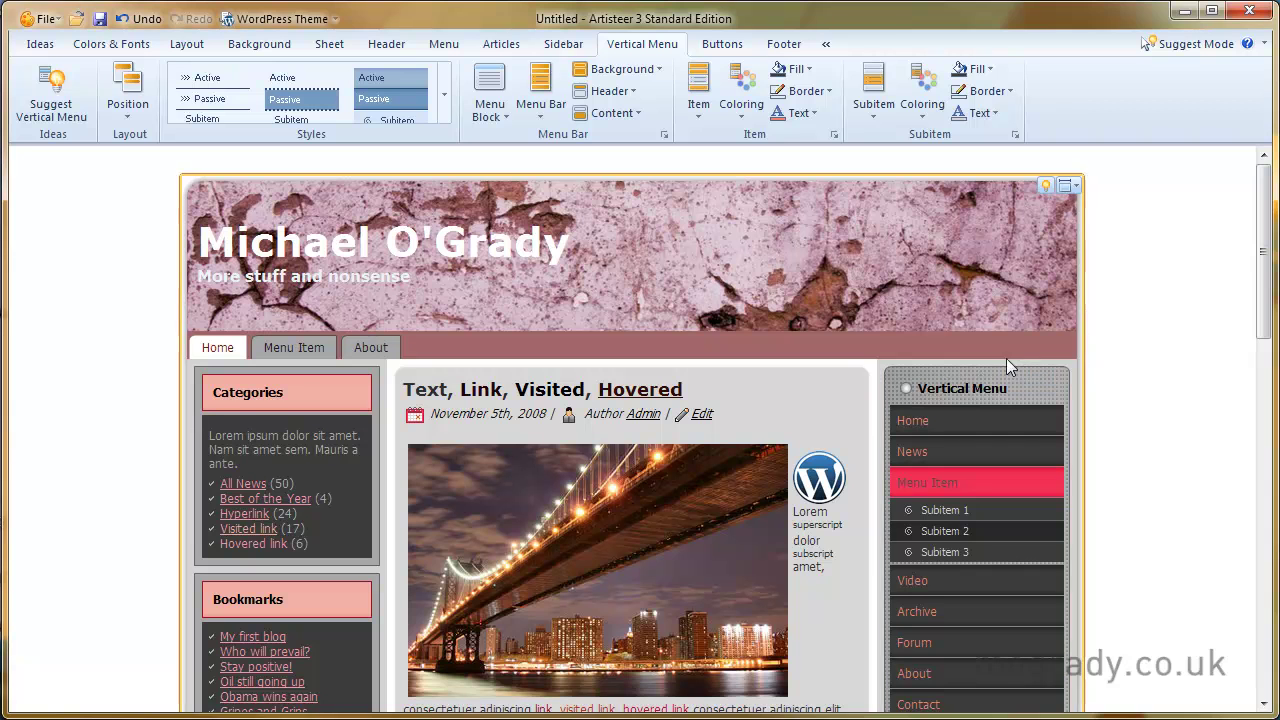
- Make the Vertical Menu heading text dark red using the Color Selector's luminosity slider
left_click(632, 91)
mouse_move(632, 136)
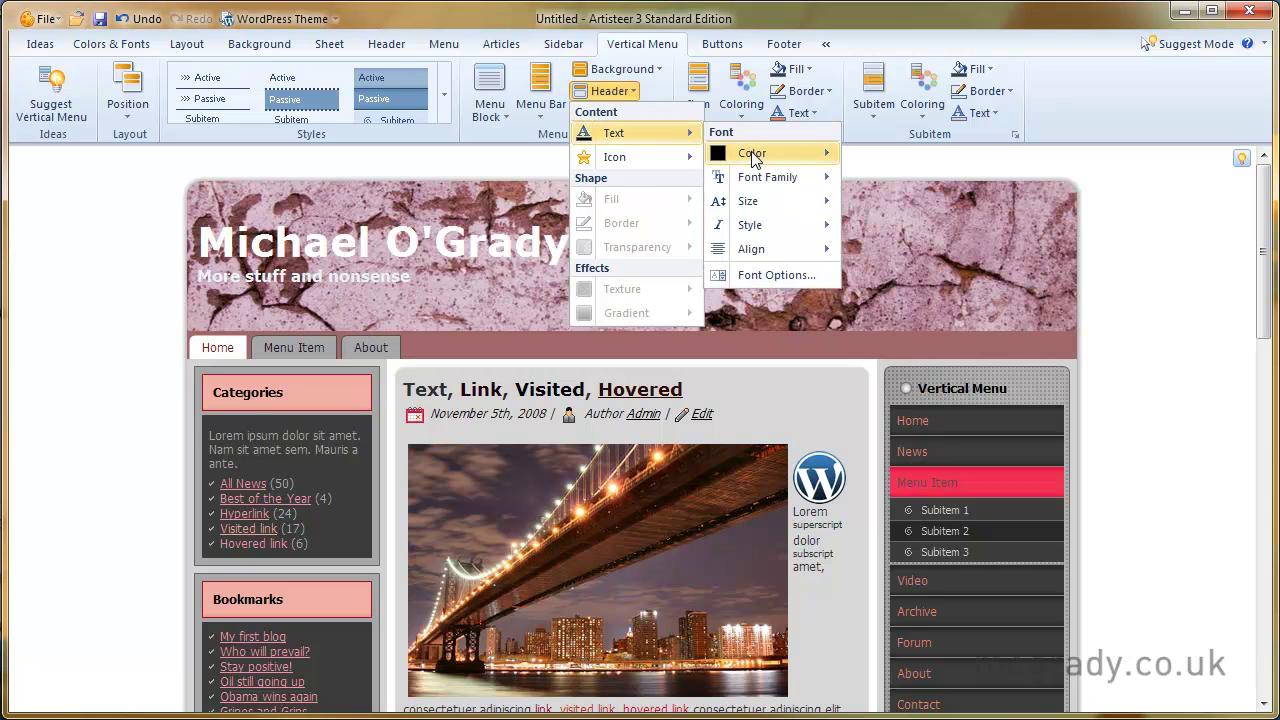
mouse_move(754, 160)
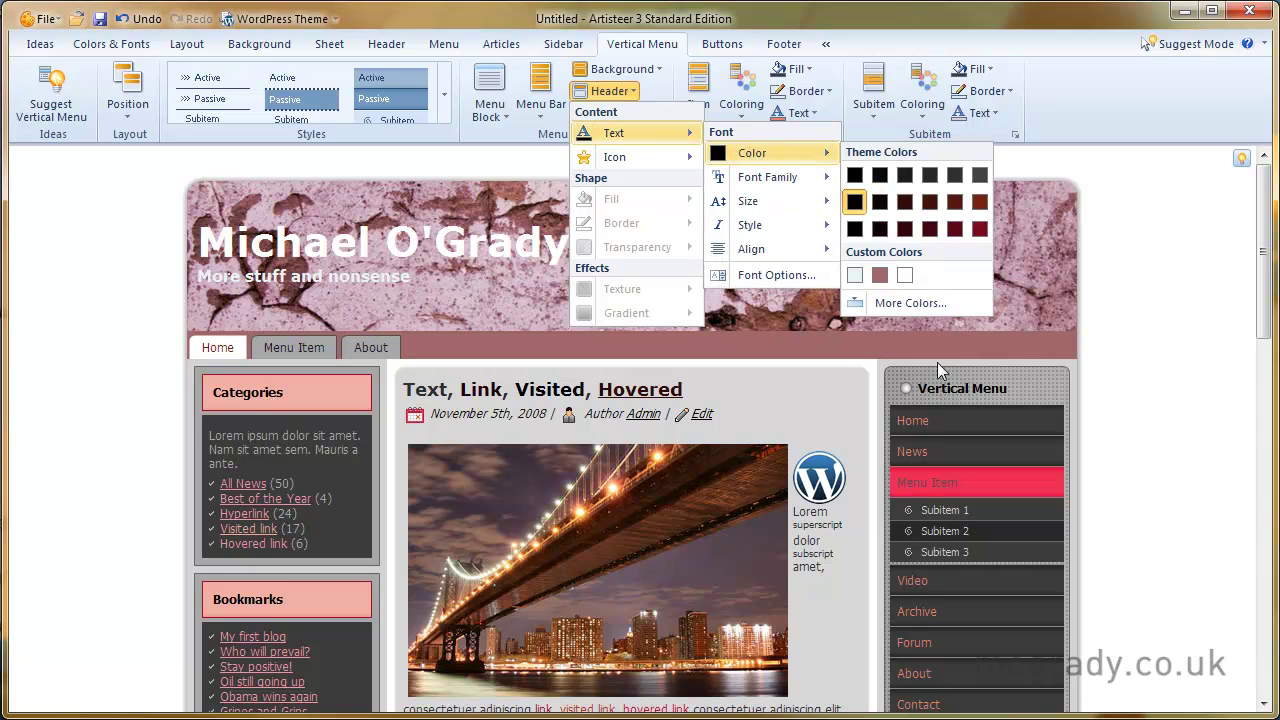
left_click(907, 302)
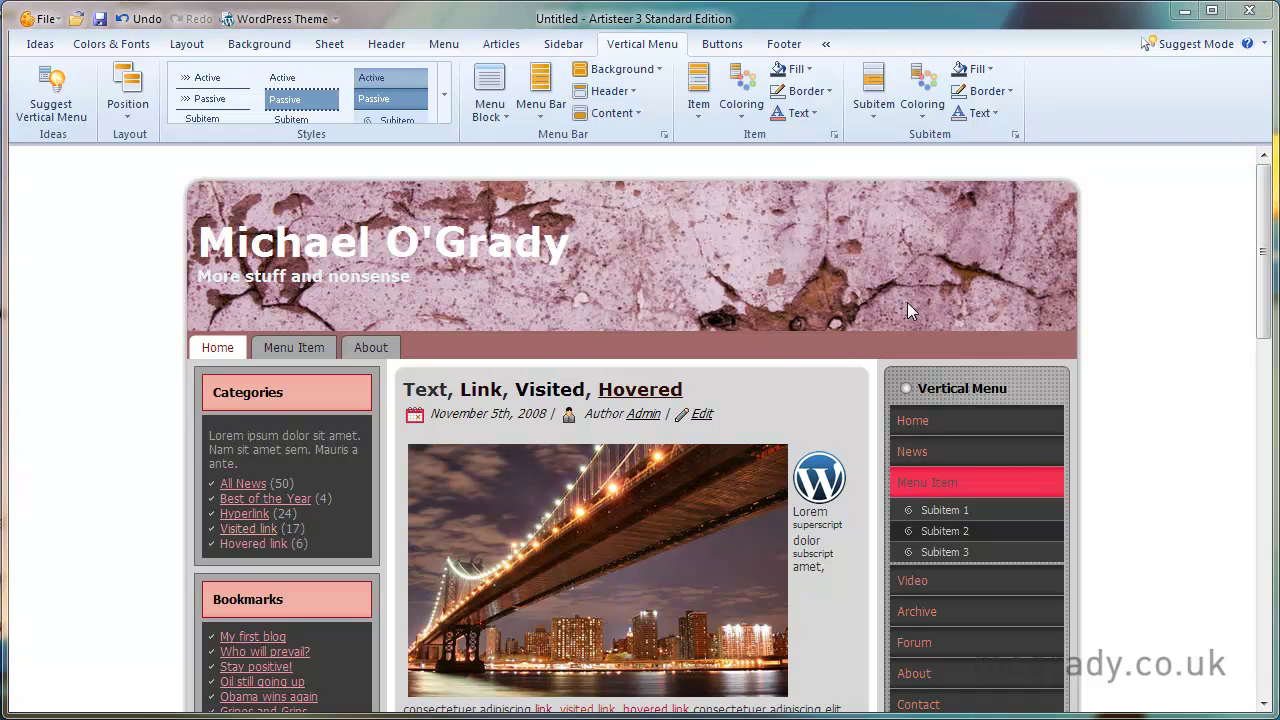
left_click(1017, 482)
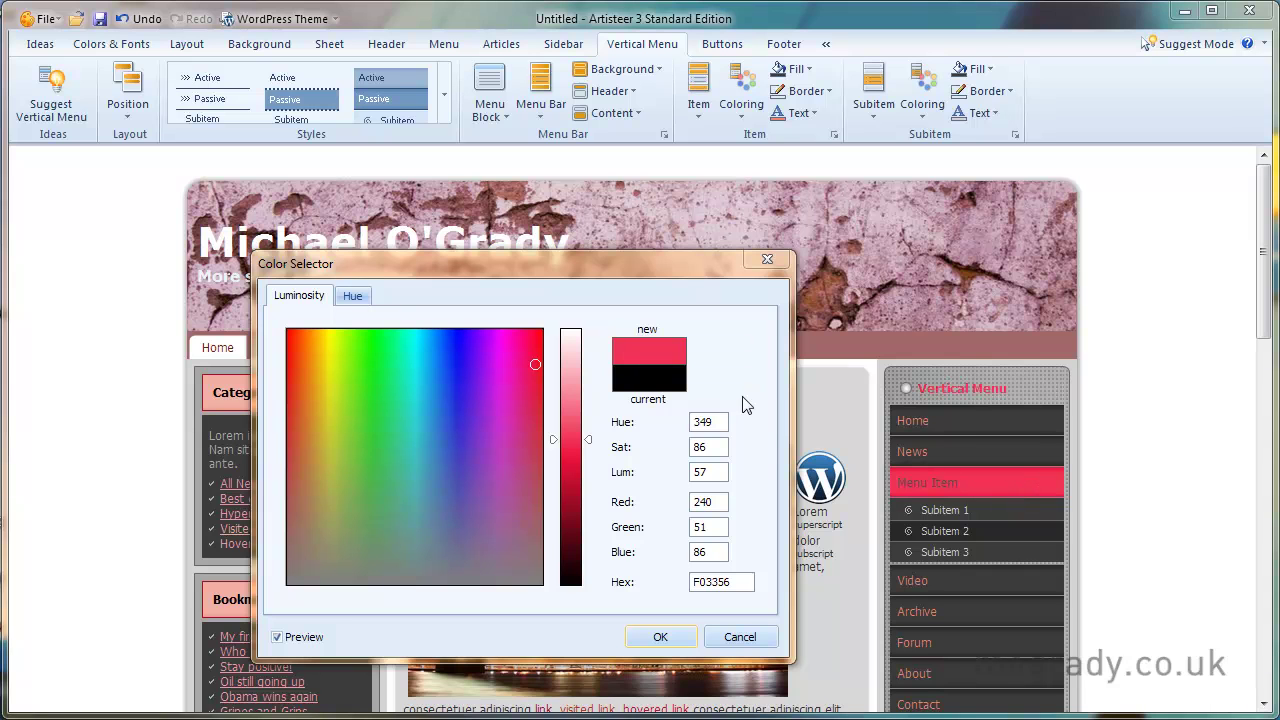
left_click_drag(591, 448, 591, 510)
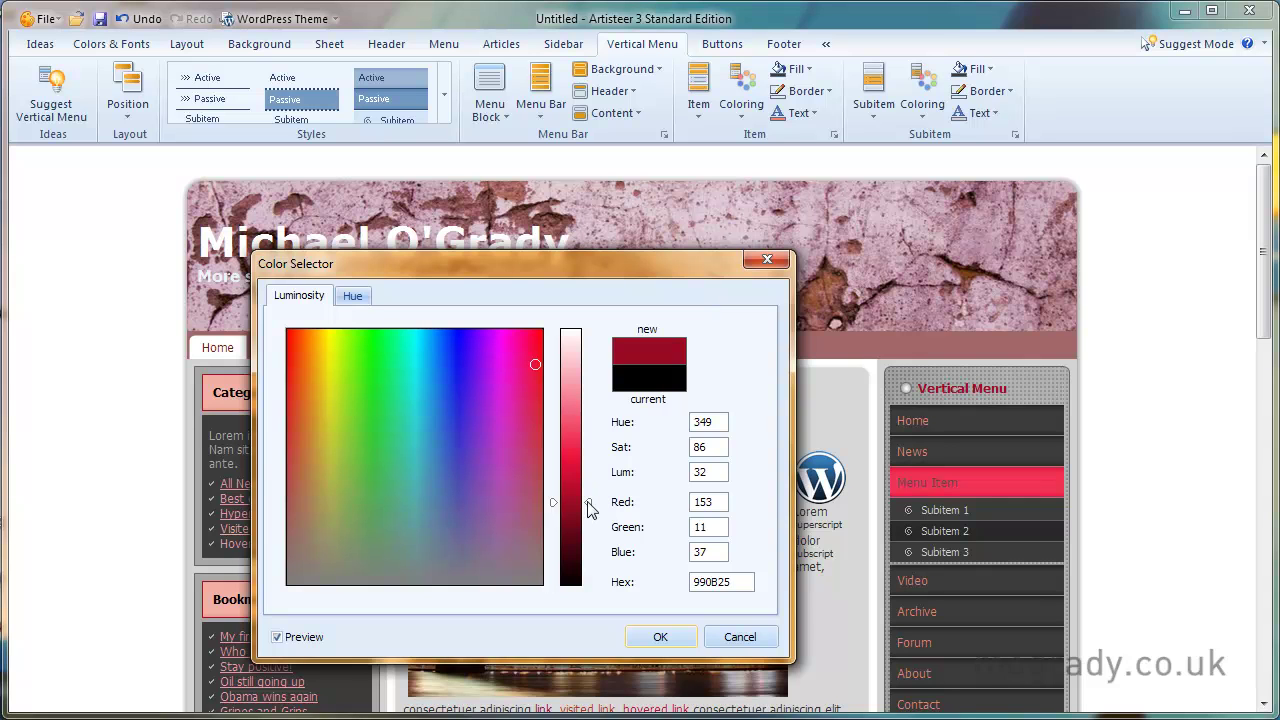
left_click_drag(590, 508, 591, 366)
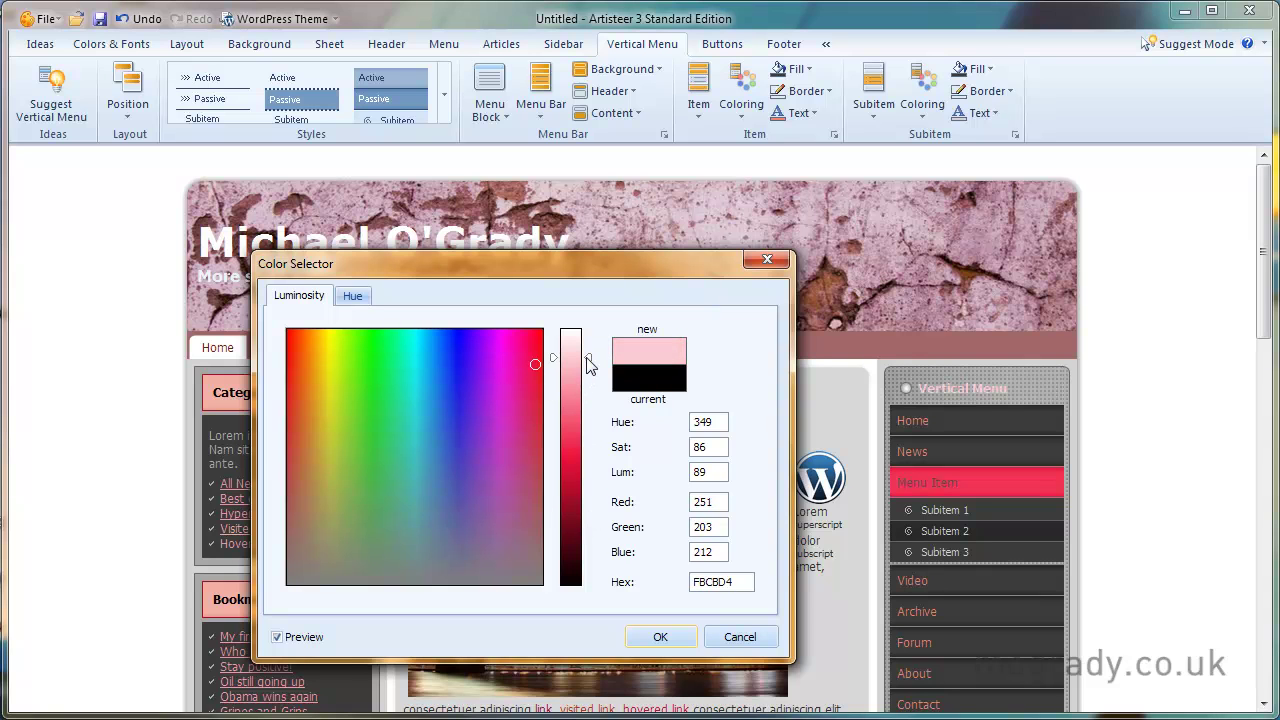
left_click_drag(590, 365, 592, 538)
left_click(656, 640)
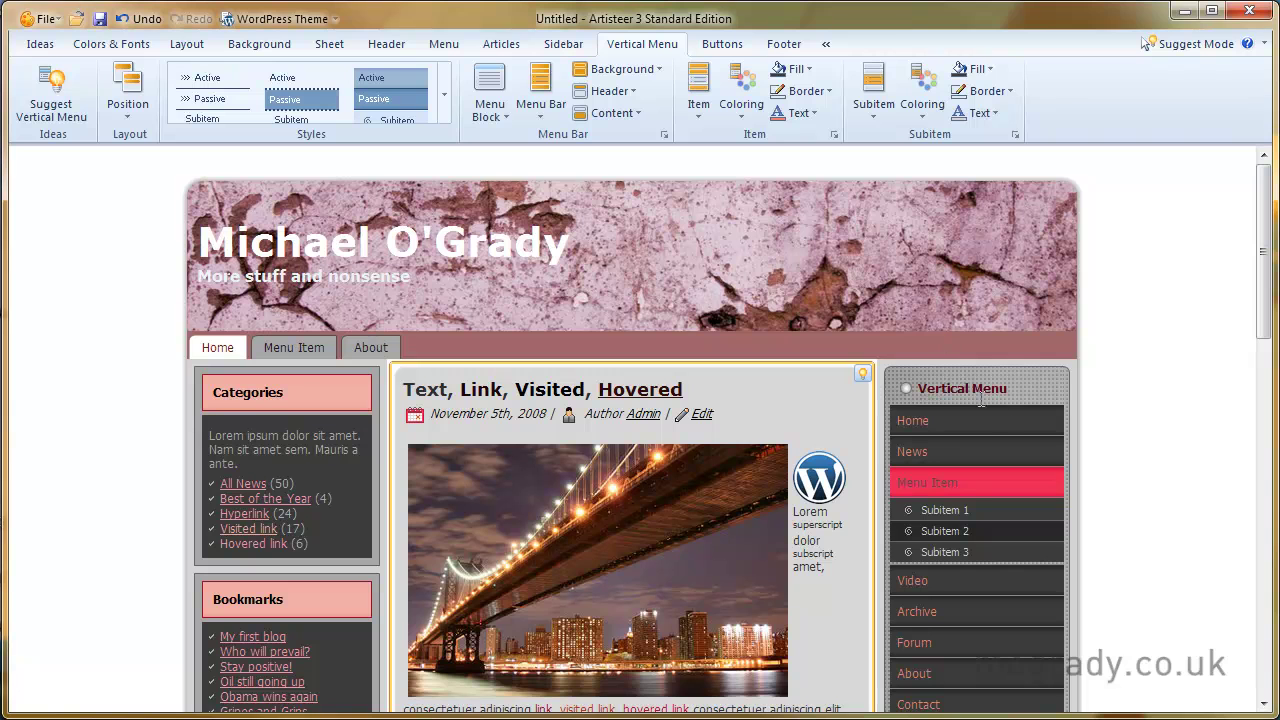
- Set the heading text to a slightly larger font size
left_click(633, 90)
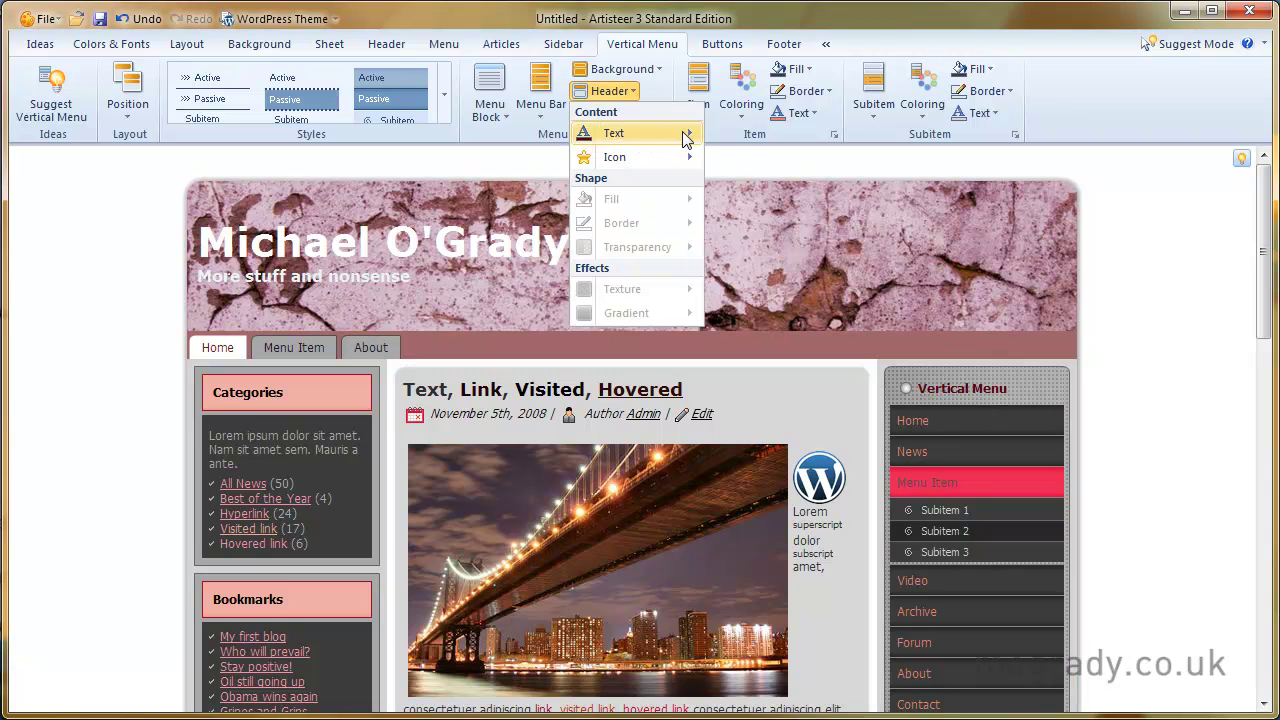
mouse_move(686, 138)
mouse_move(806, 208)
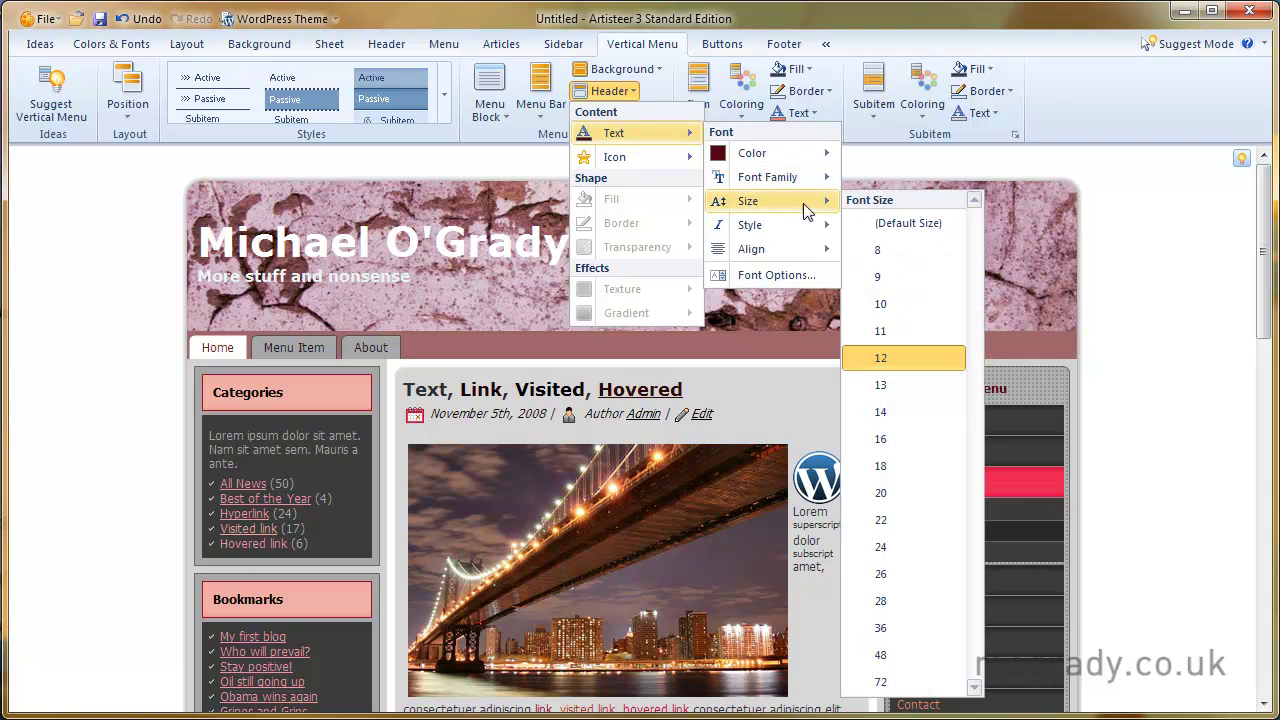
left_click(878, 411)
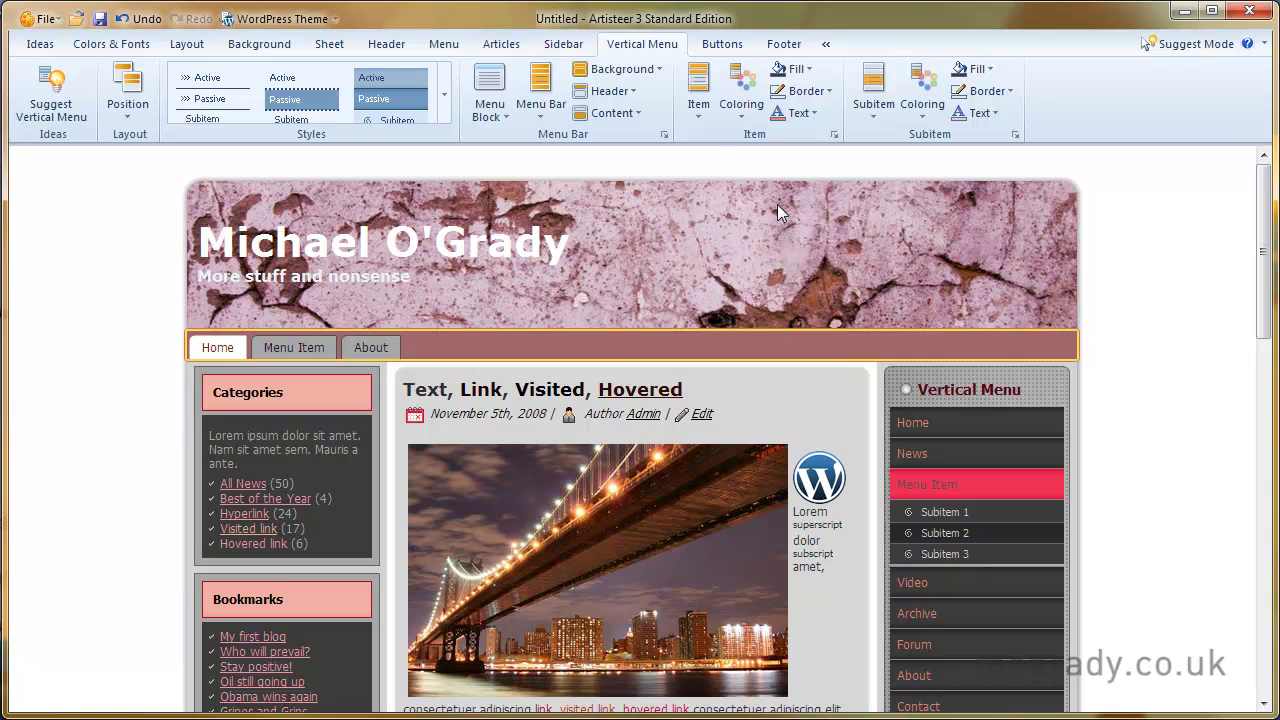
- Apply a Glow preset from Background > Shadow to the vertical menu block
left_click(620, 69)
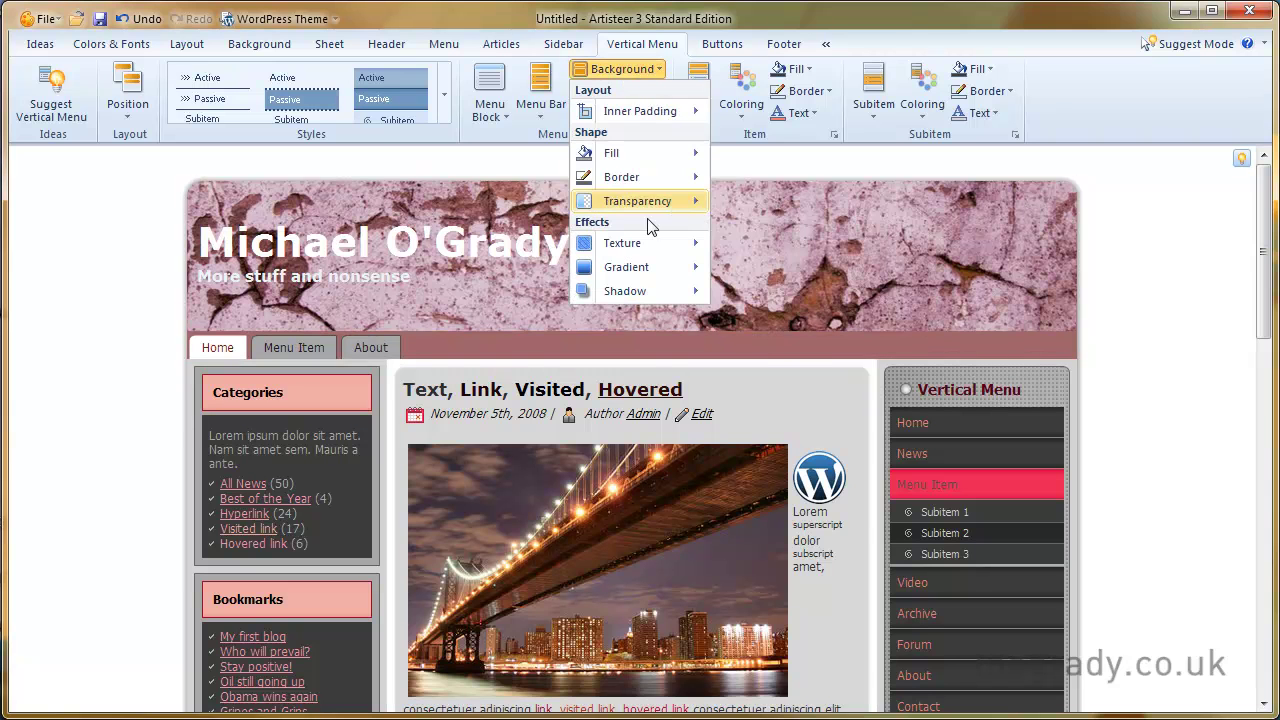
mouse_move(660, 295)
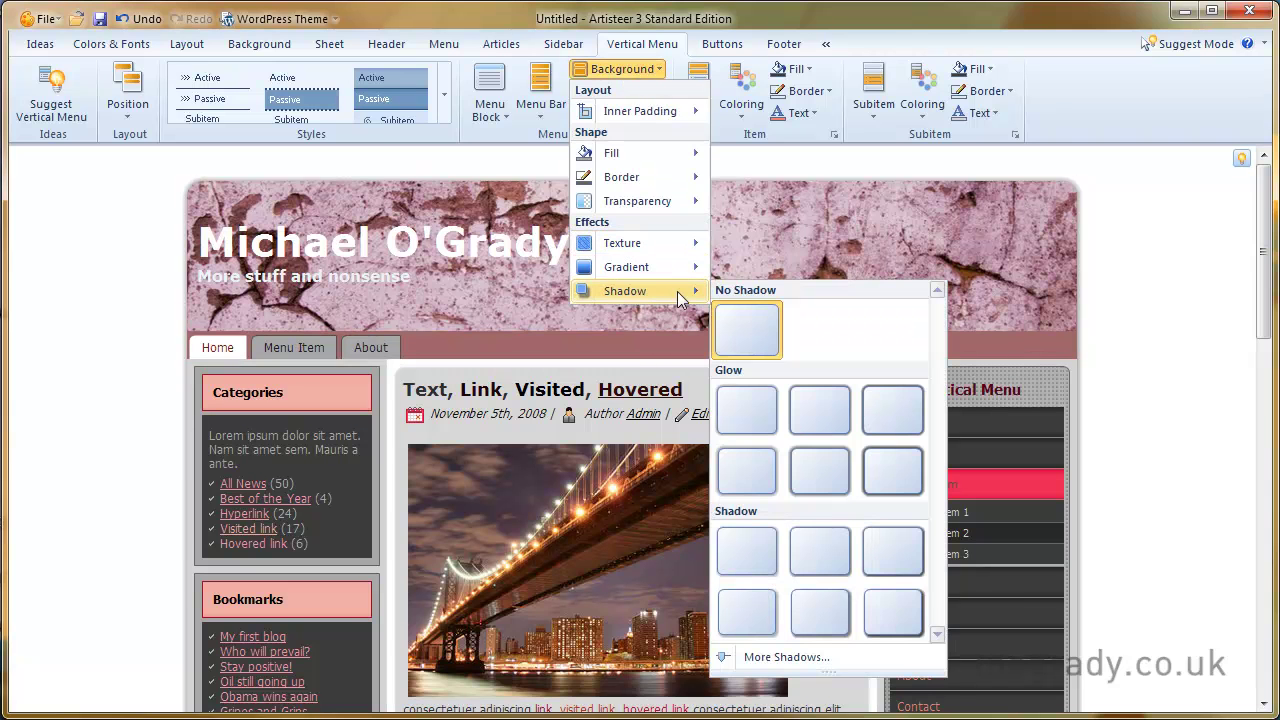
left_click(820, 422)
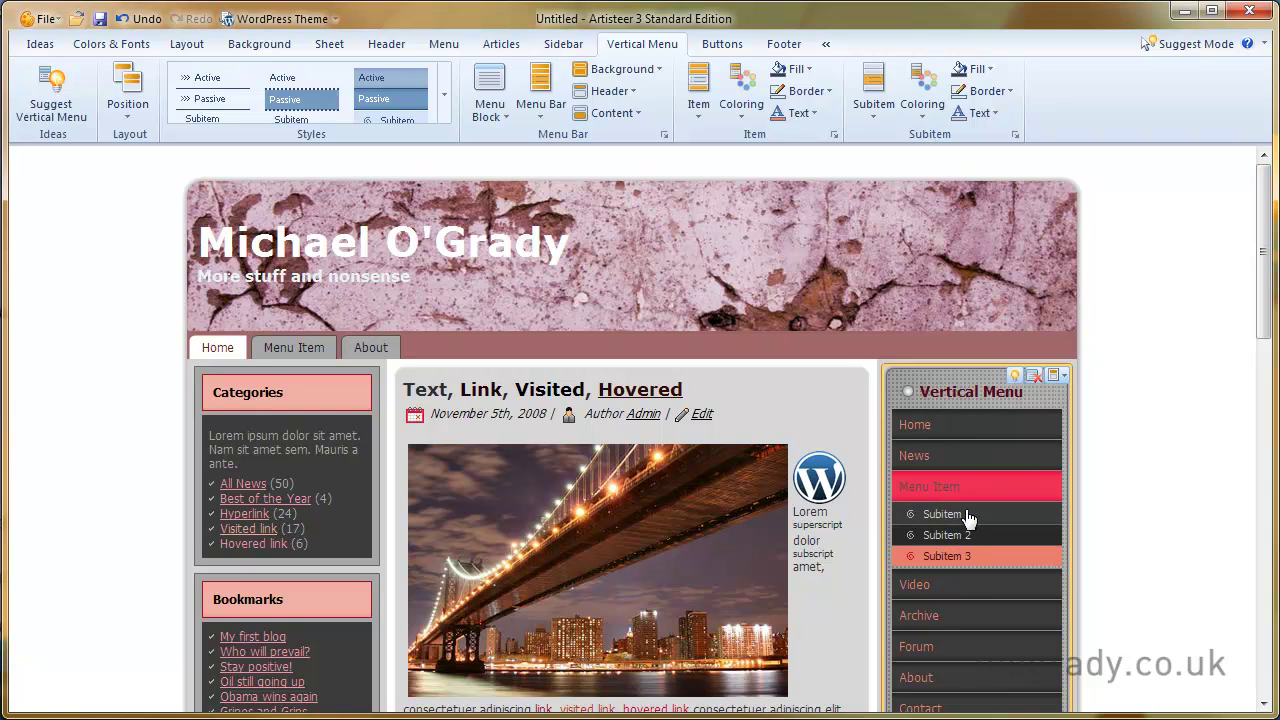
- Shape the menu items as rounded tabs spaced 2 pixels apart
left_click(697, 114)
mouse_move(735, 157)
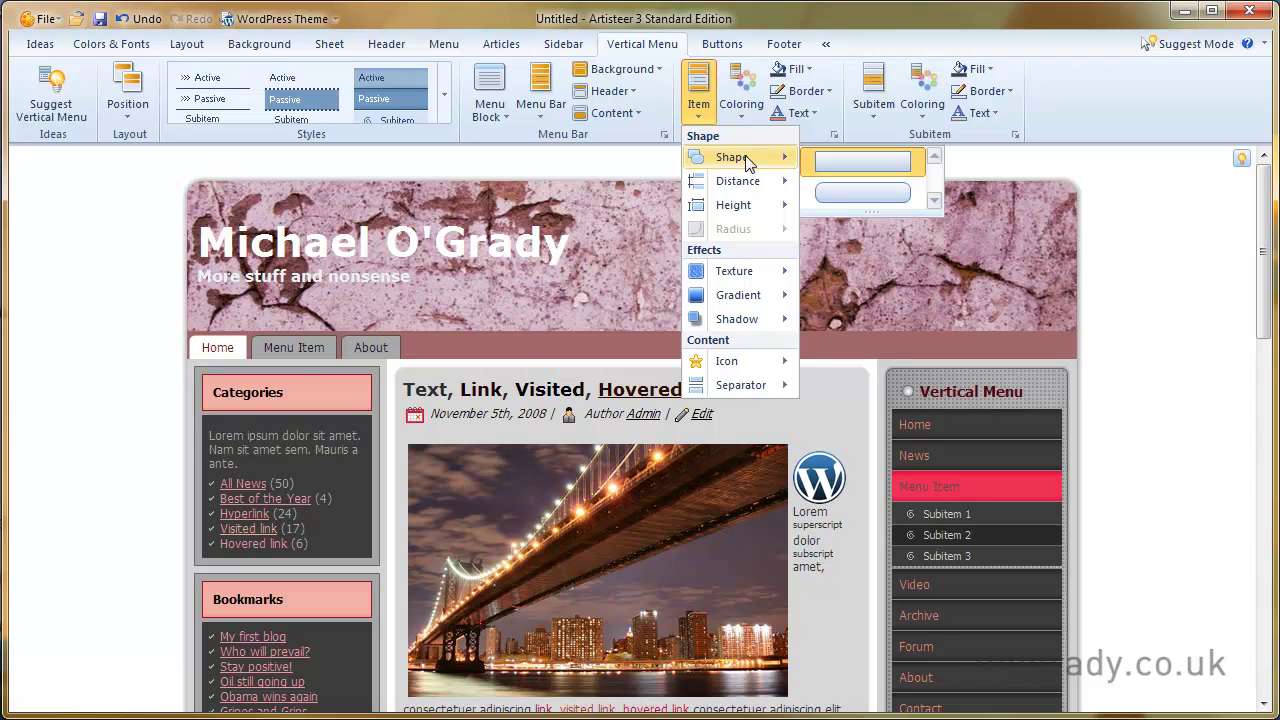
left_click(862, 195)
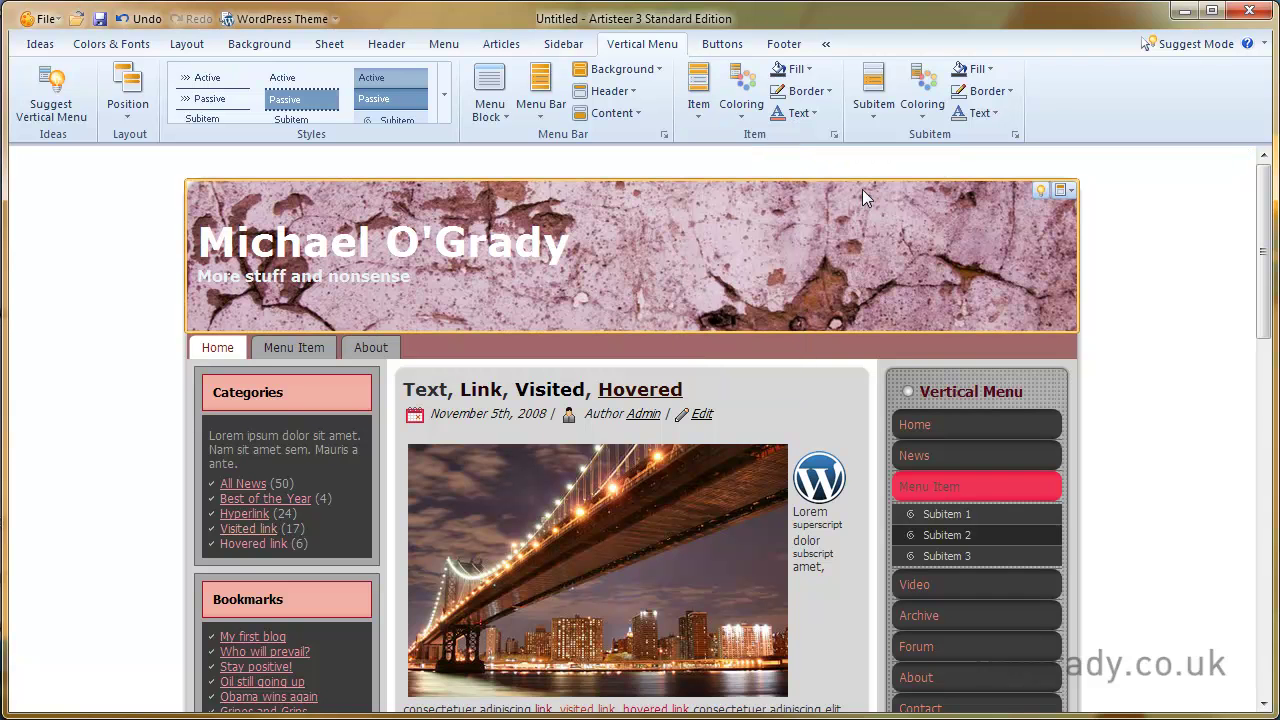
left_click(698, 112)
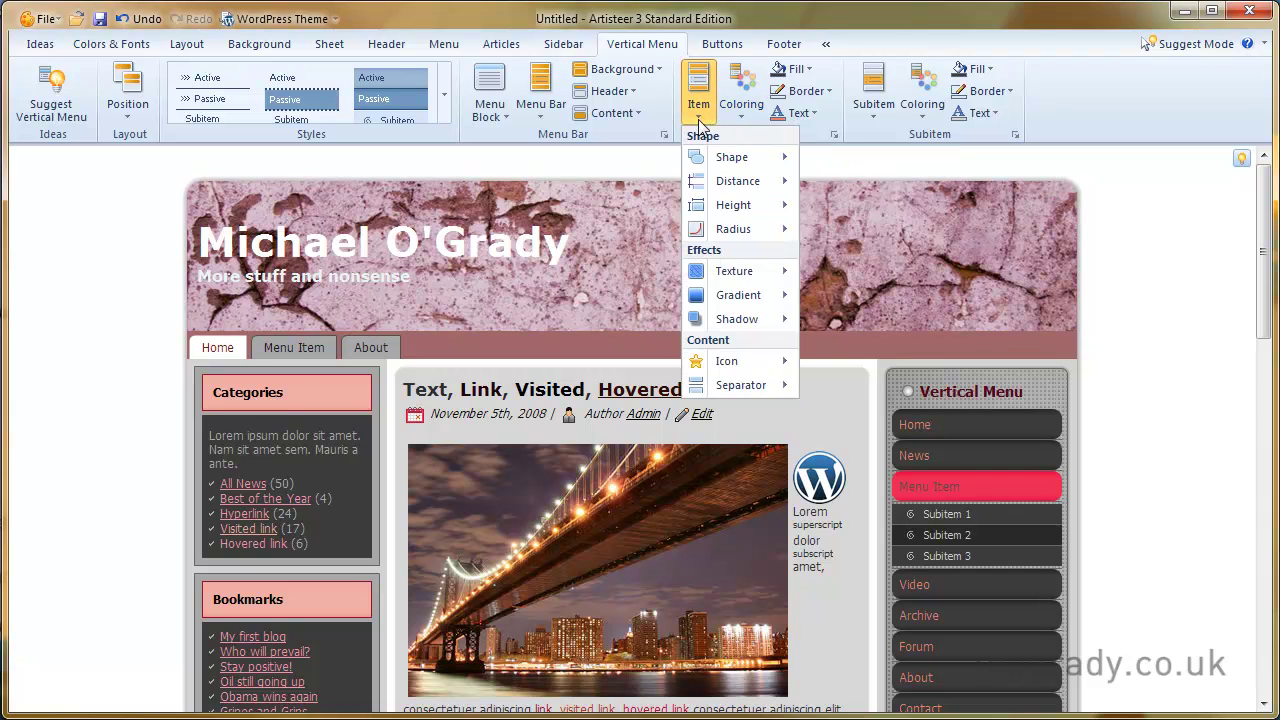
mouse_move(737, 186)
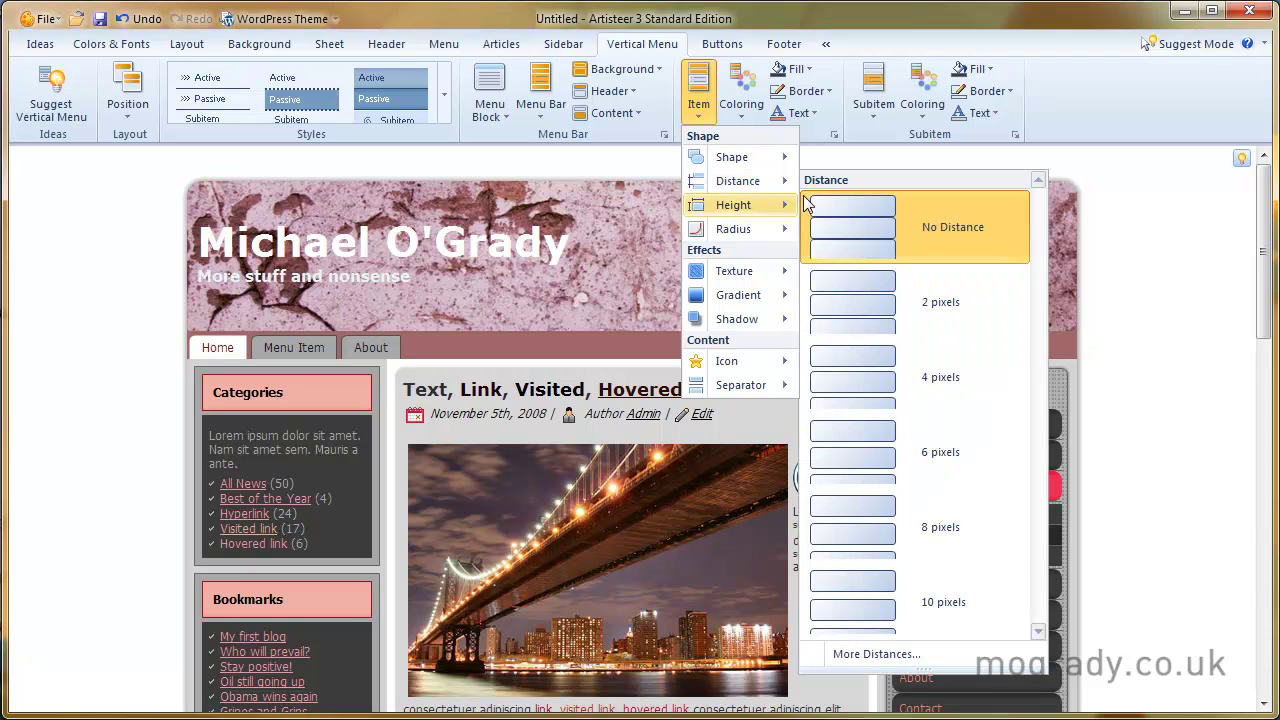
left_click(866, 302)
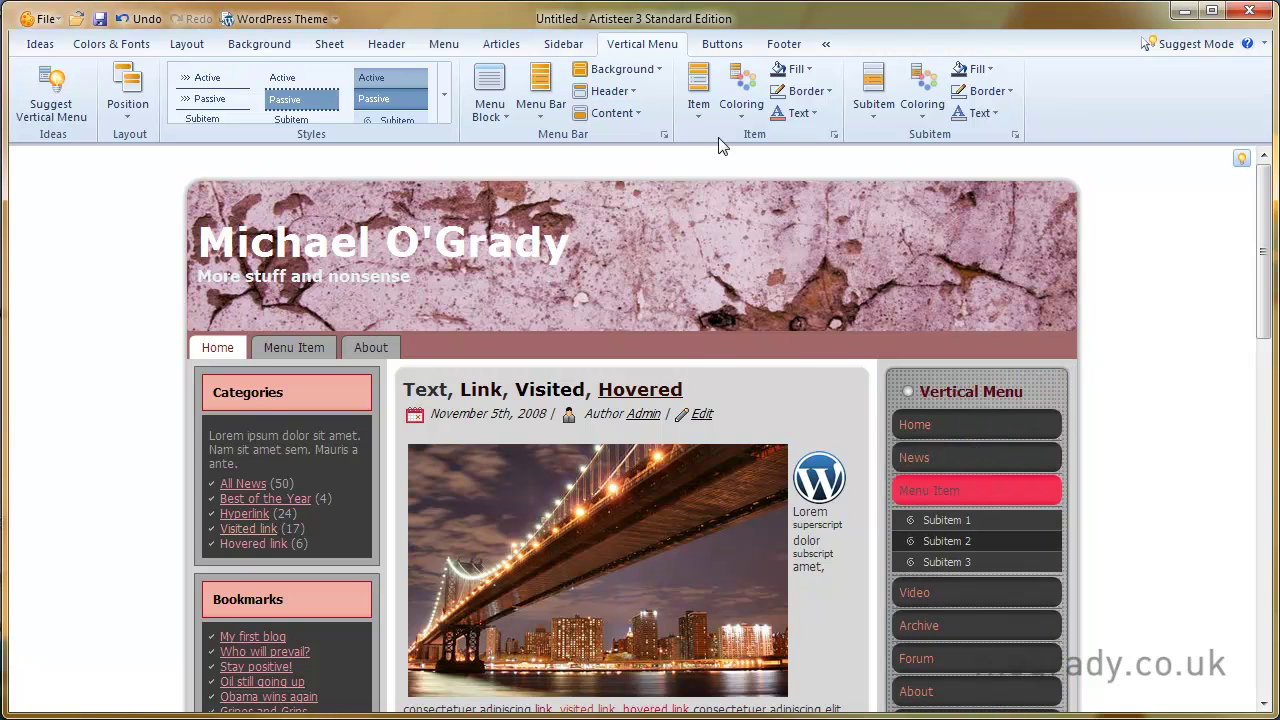
- Set item height to the fourth option and corner radius to 20% of height
left_click(698, 114)
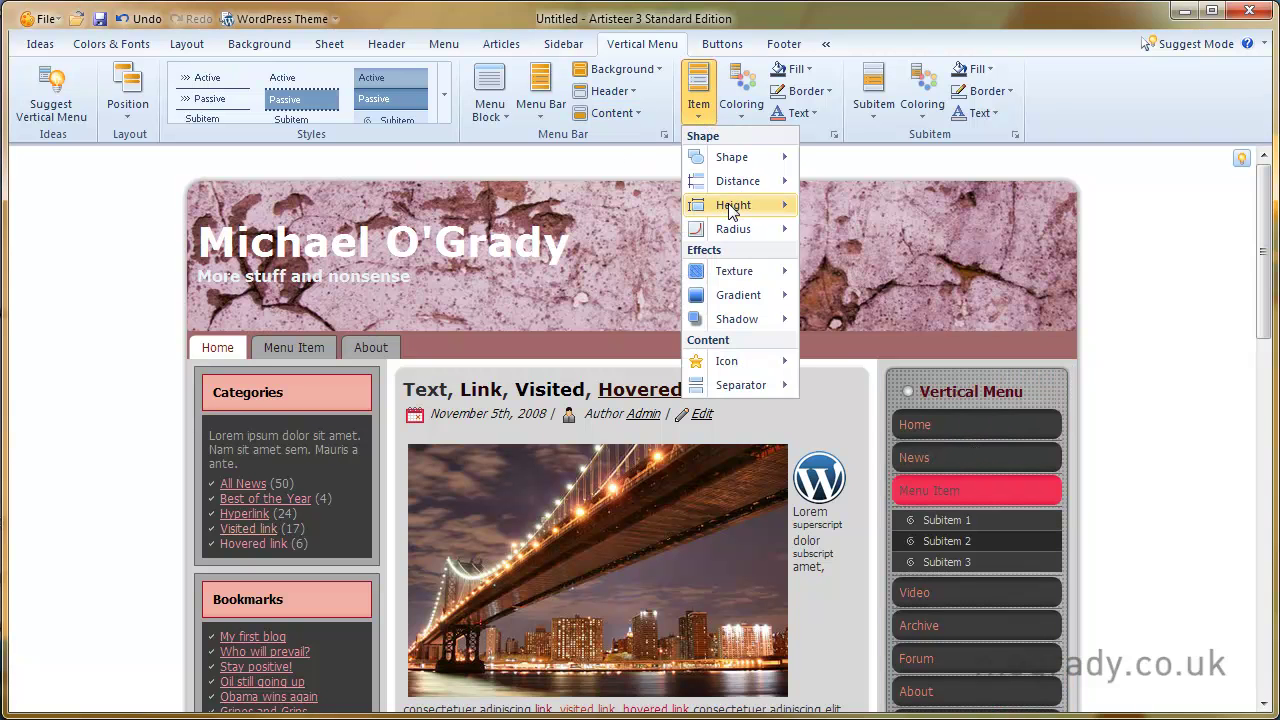
mouse_move(733, 210)
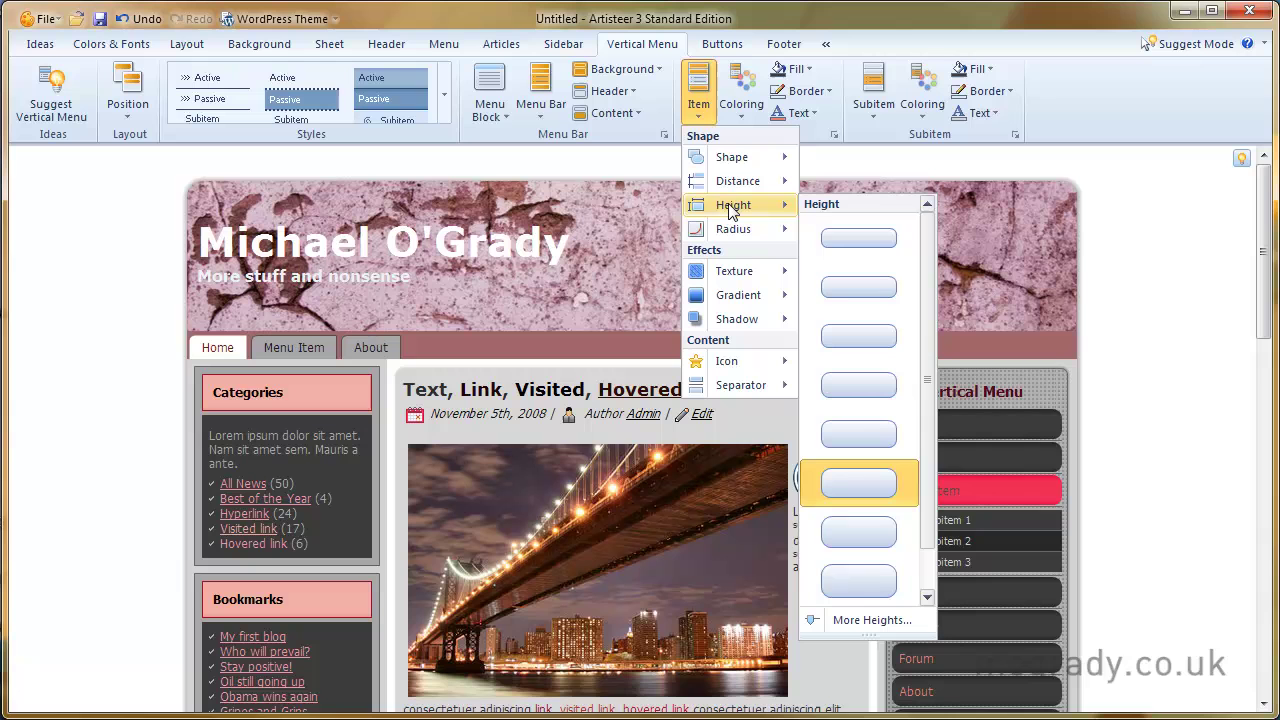
left_click(864, 389)
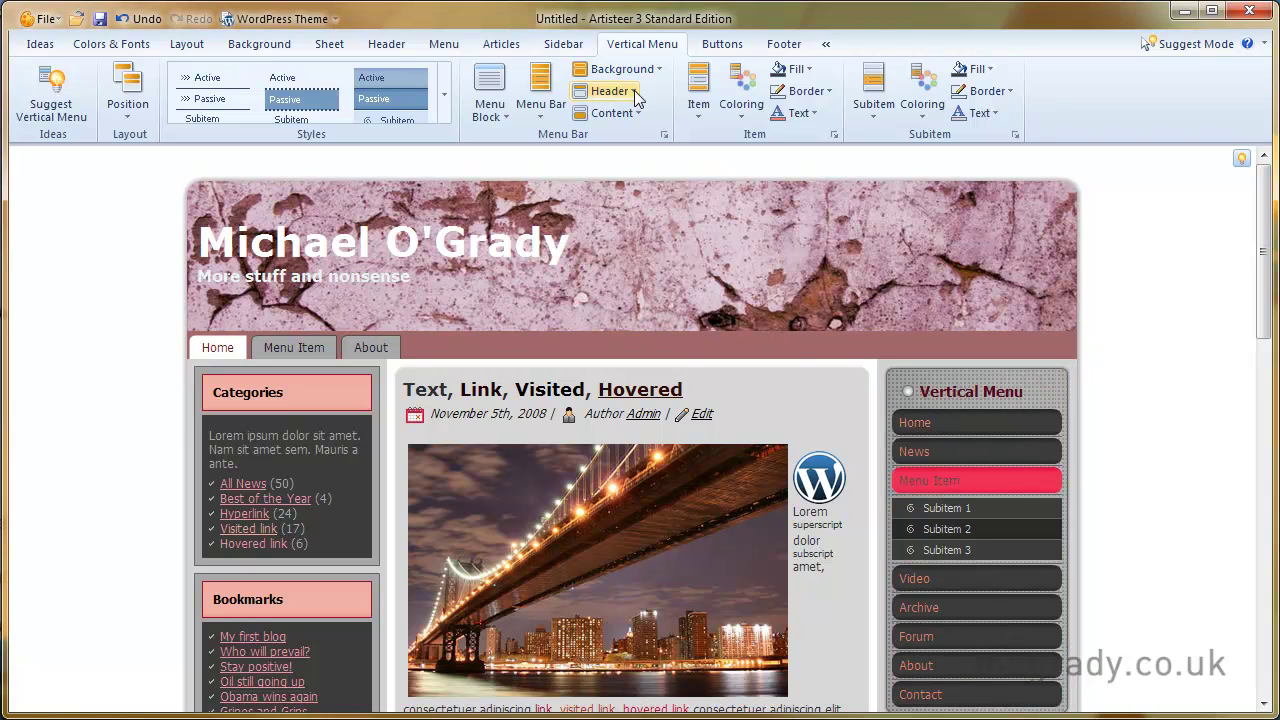
left_click(700, 112)
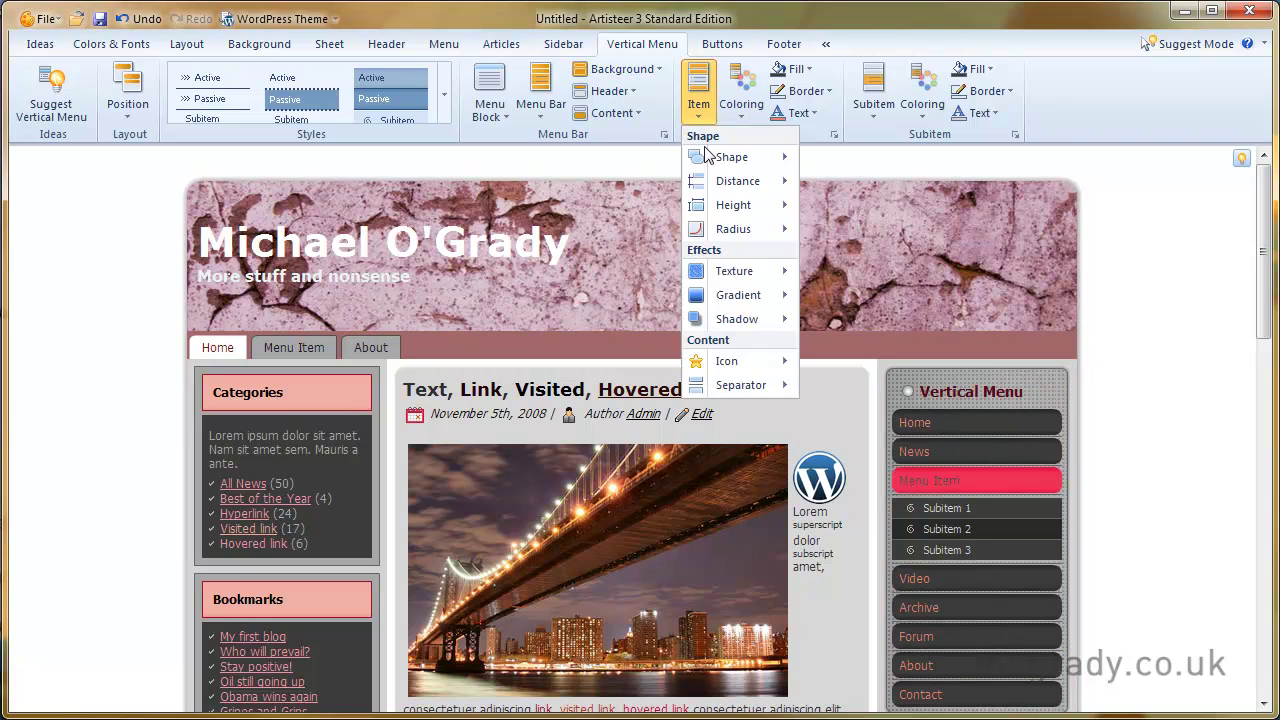
mouse_move(736, 232)
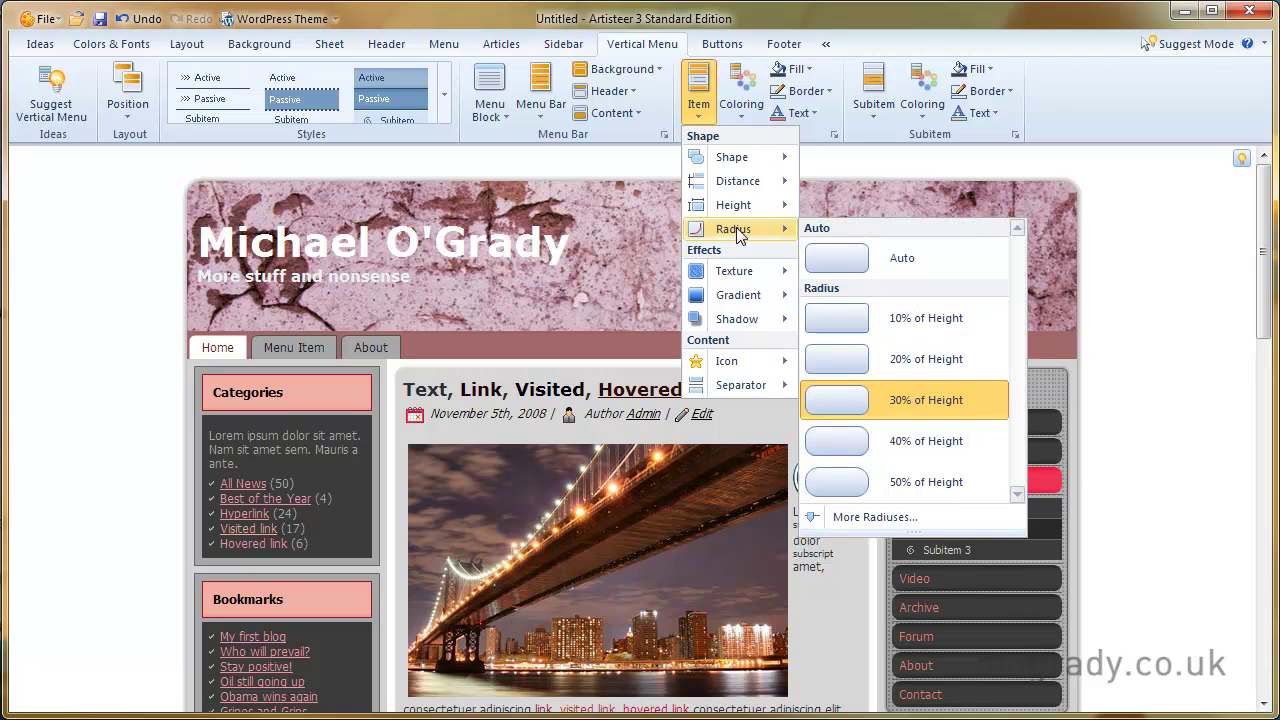
left_click(855, 360)
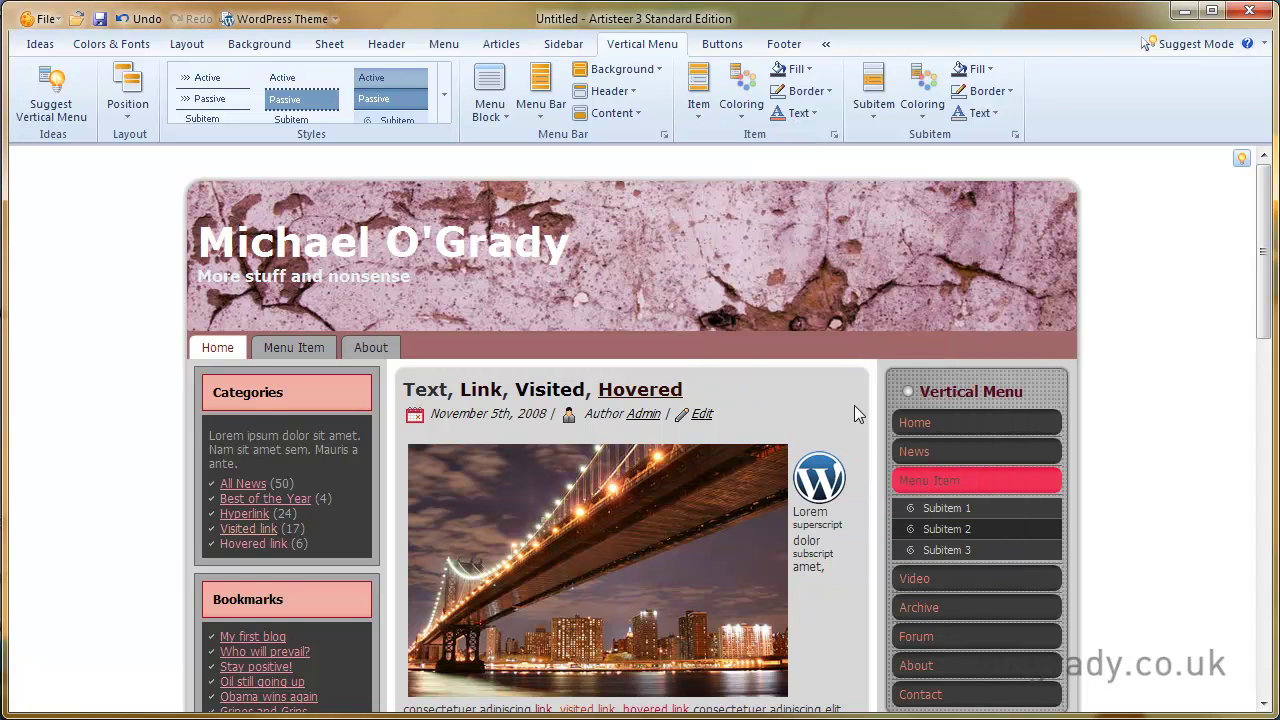
- Set Menu Bar > Content > Text Padding to 3 pixels, insetting the item bars
left_click(640, 119)
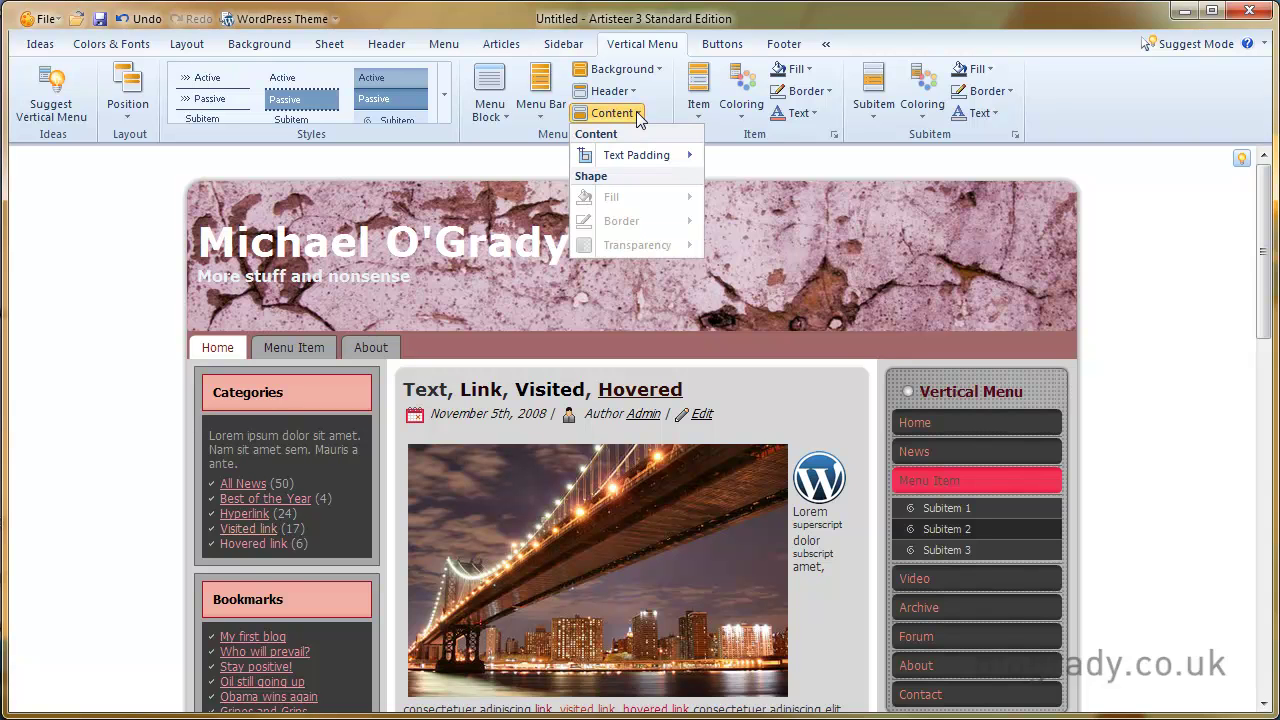
mouse_move(686, 161)
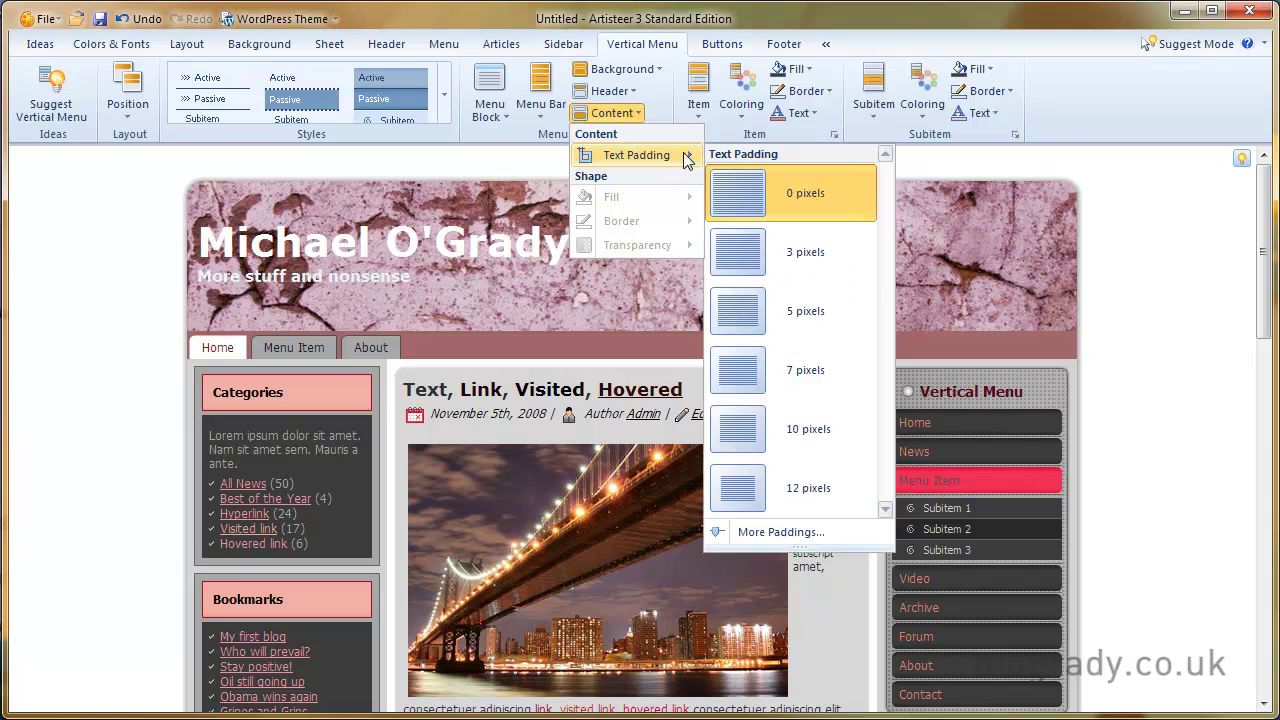
left_click(750, 258)
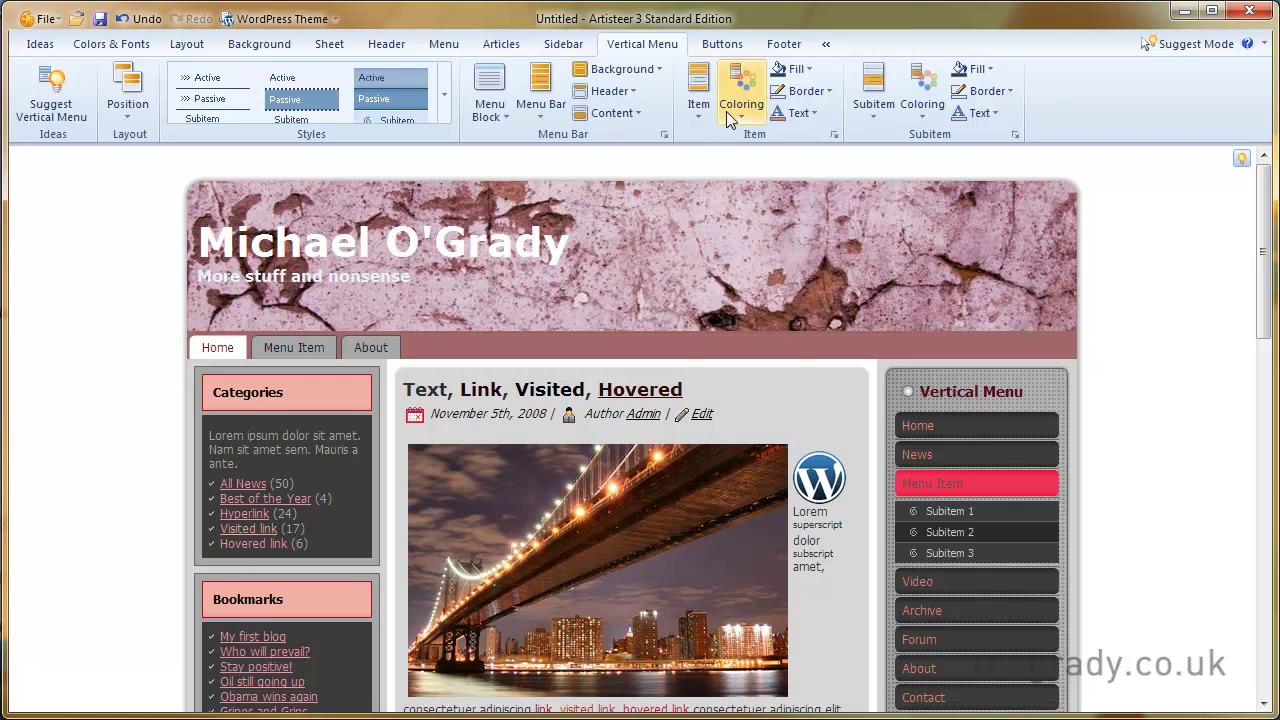
- Apply a Corner swirl texture to the vertical menu items
left_click(699, 112)
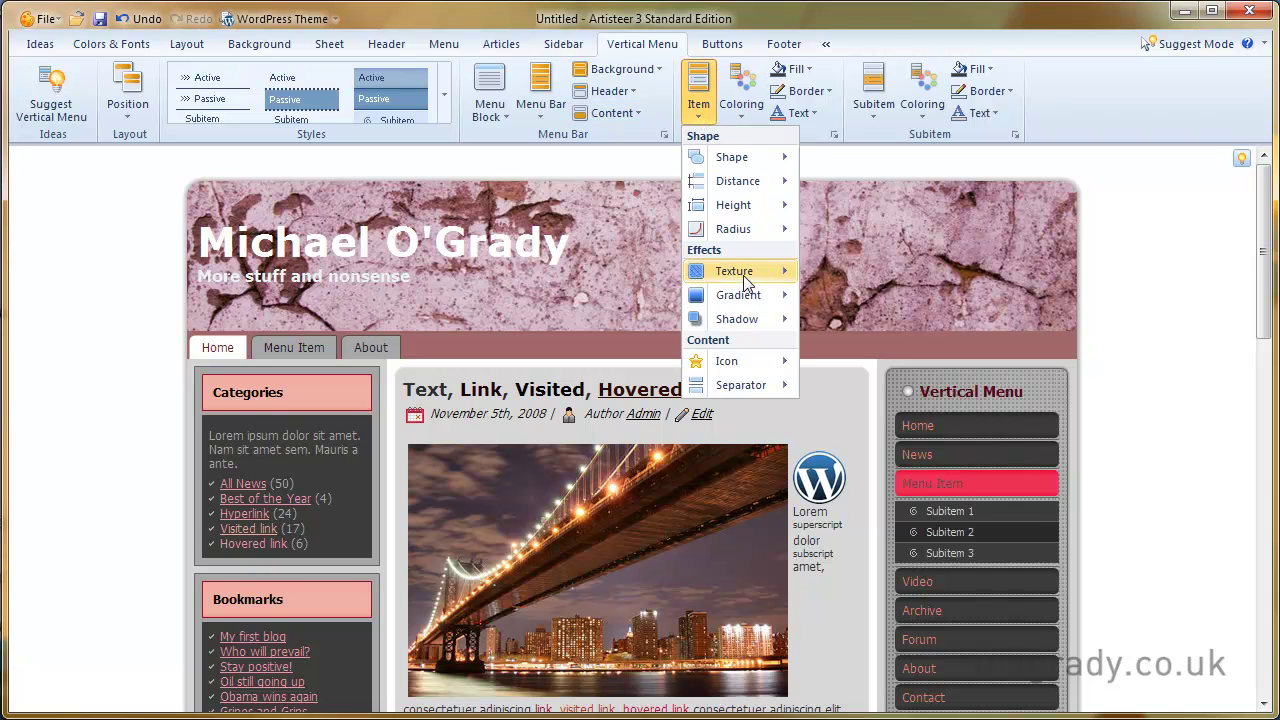
mouse_move(753, 279)
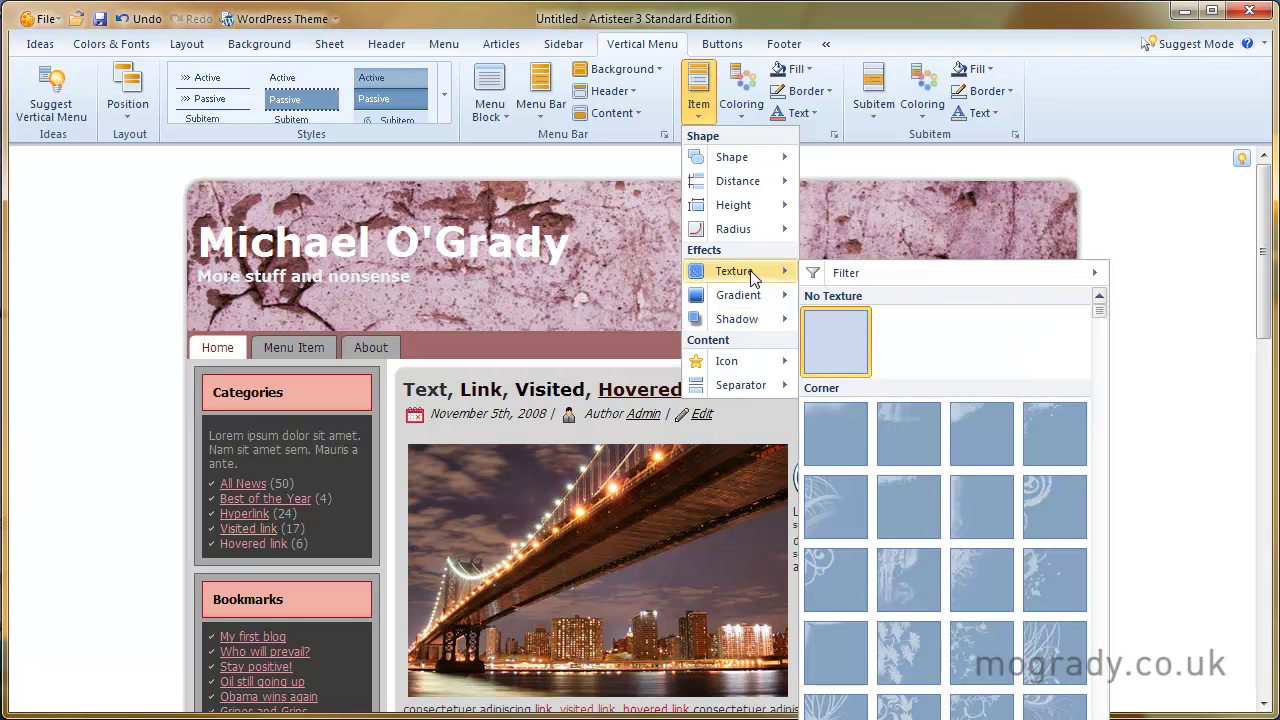
left_click(1050, 658)
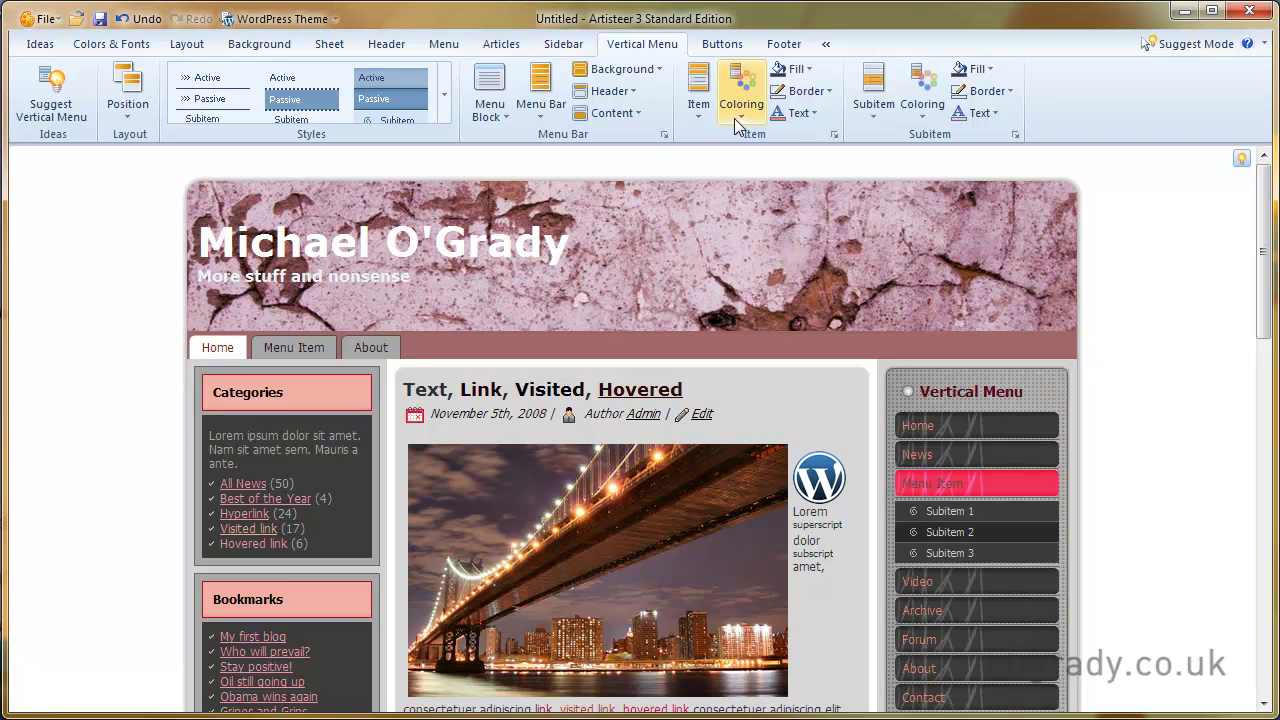
- Replace the item texture with a fine speckled tile from Other Patterns
left_click(699, 112)
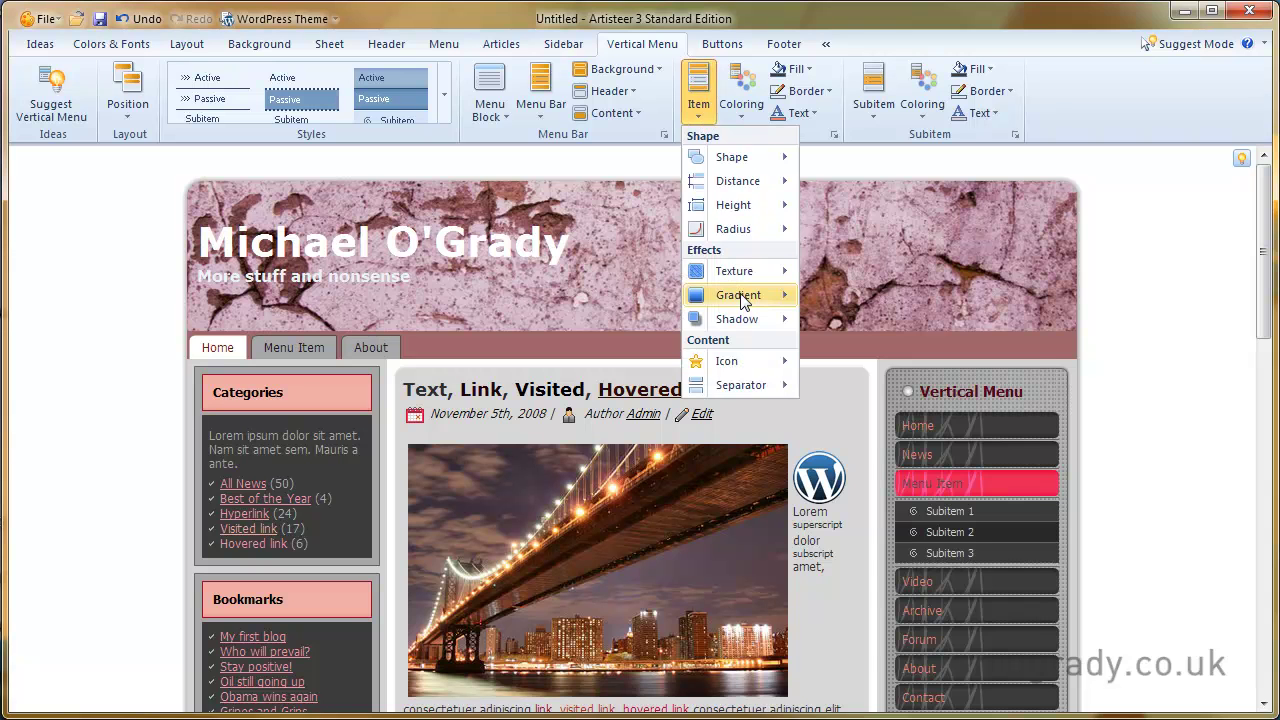
mouse_move(785, 274)
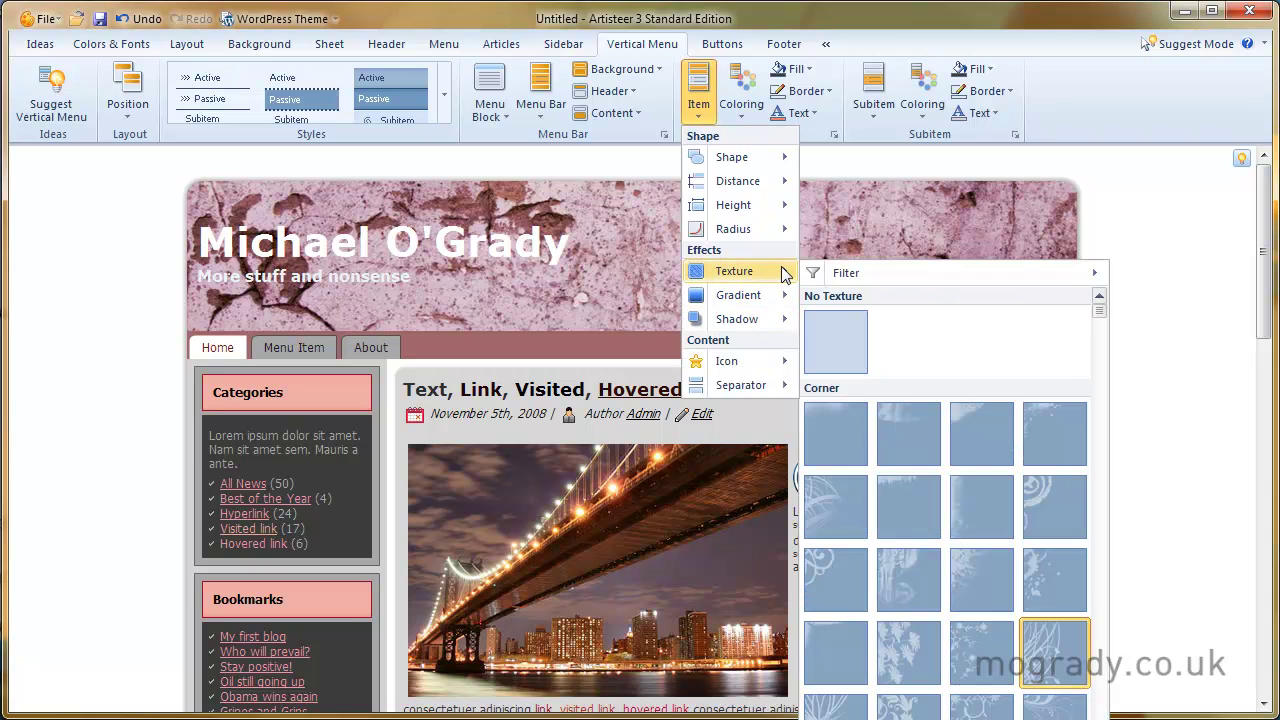
scroll(948, 576, "down", 5)
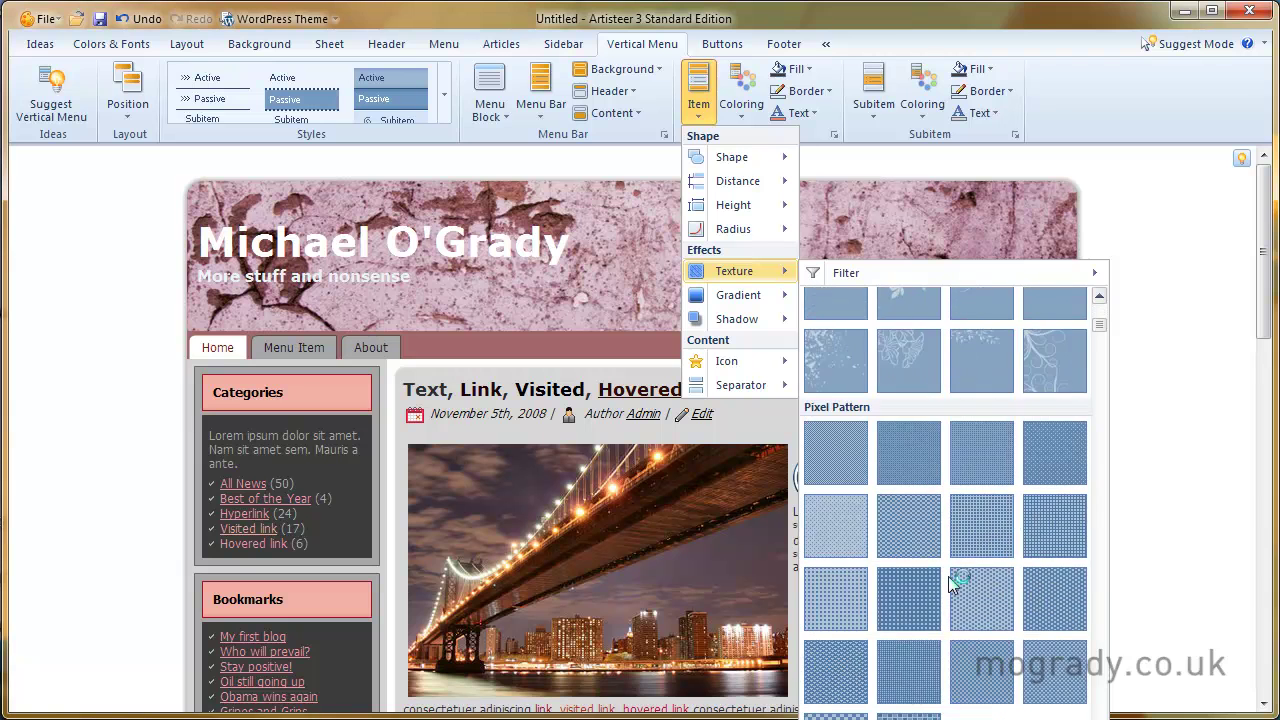
scroll(948, 576, "down", 7)
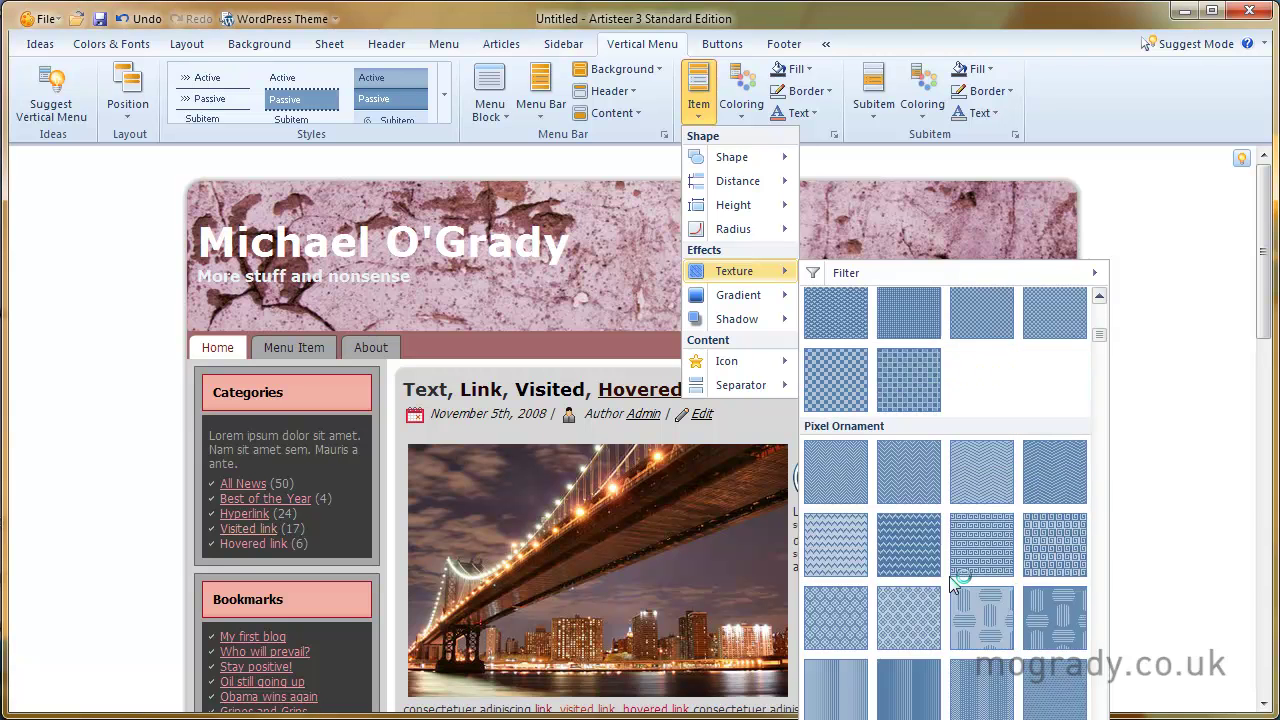
scroll(1020, 630, "down", 5)
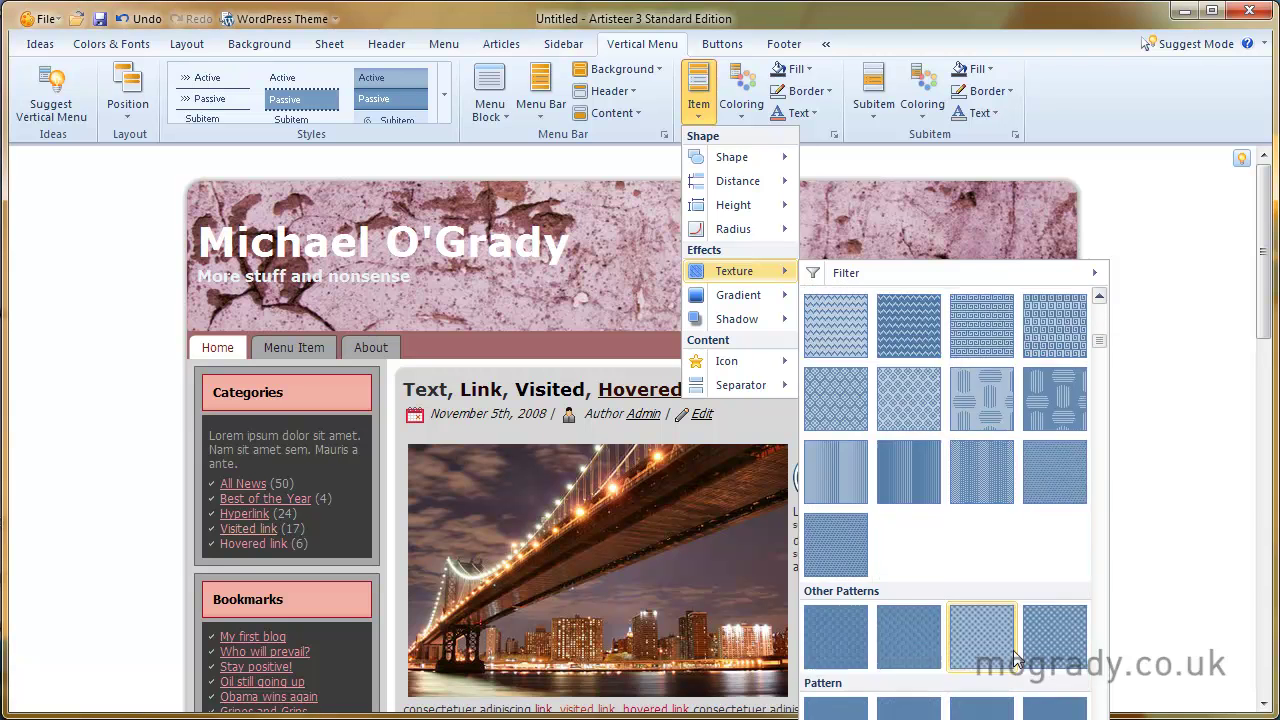
left_click(926, 588)
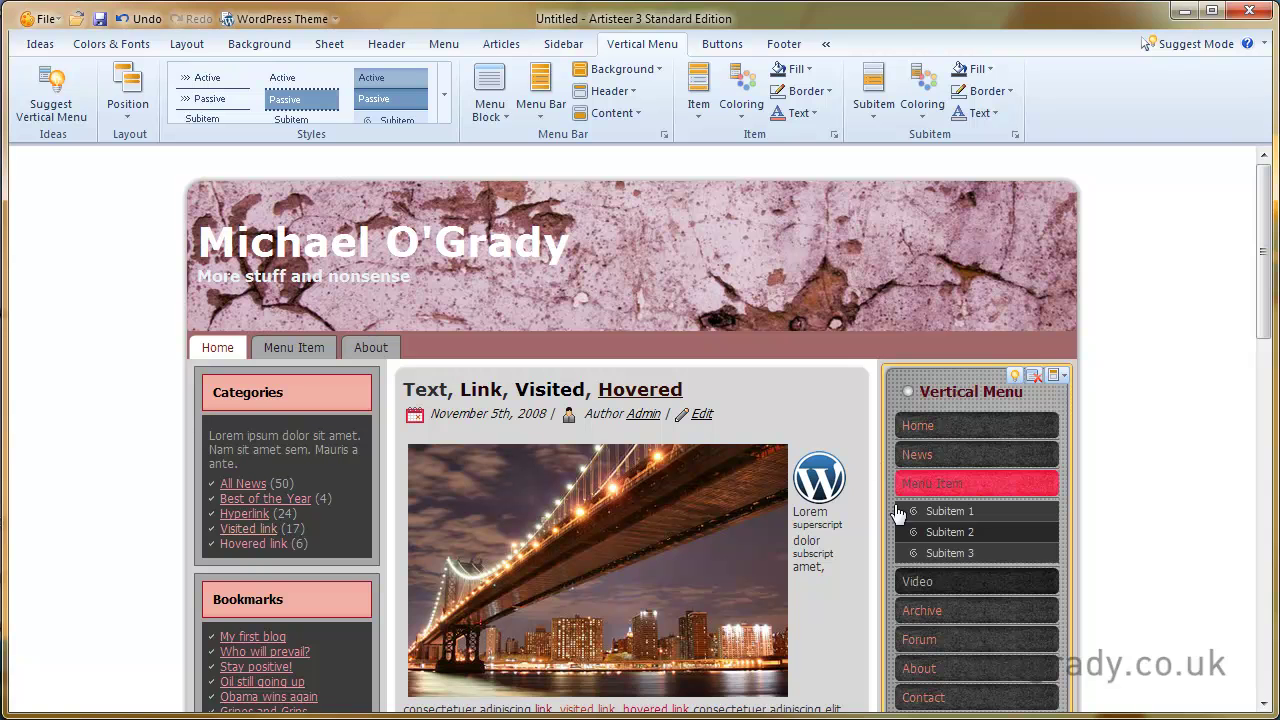
left_click(702, 110)
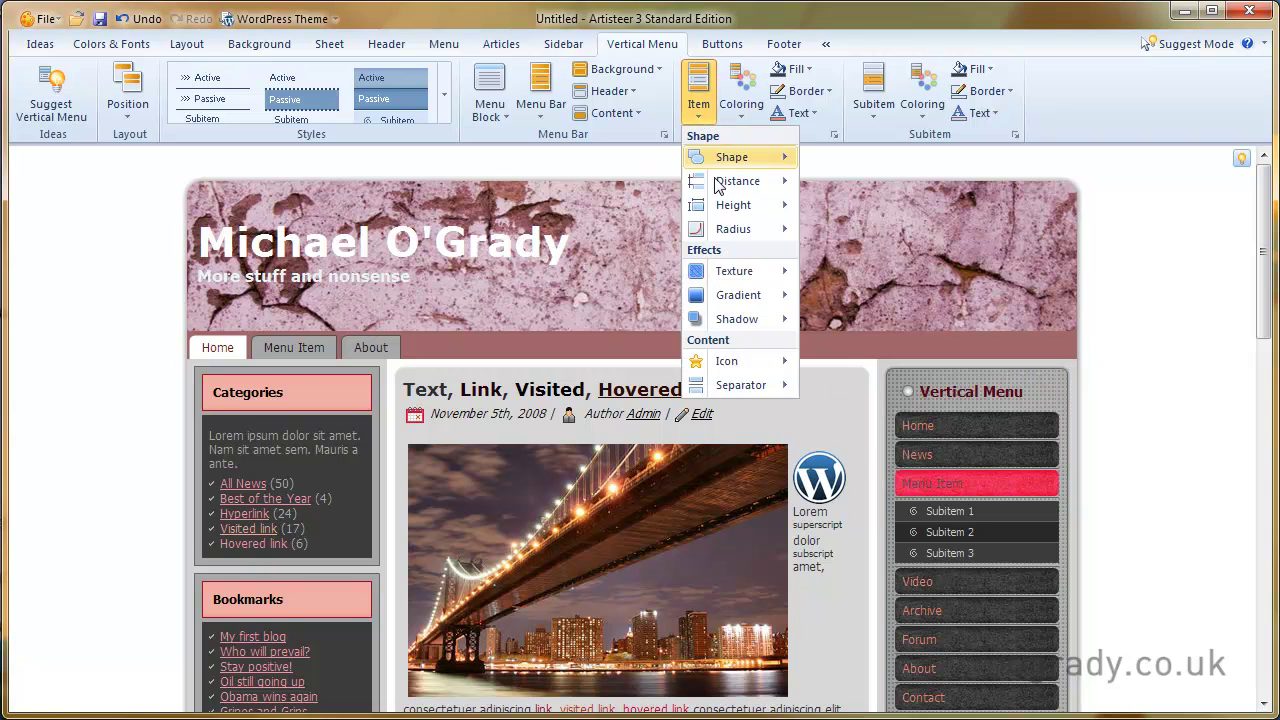
mouse_move(732, 321)
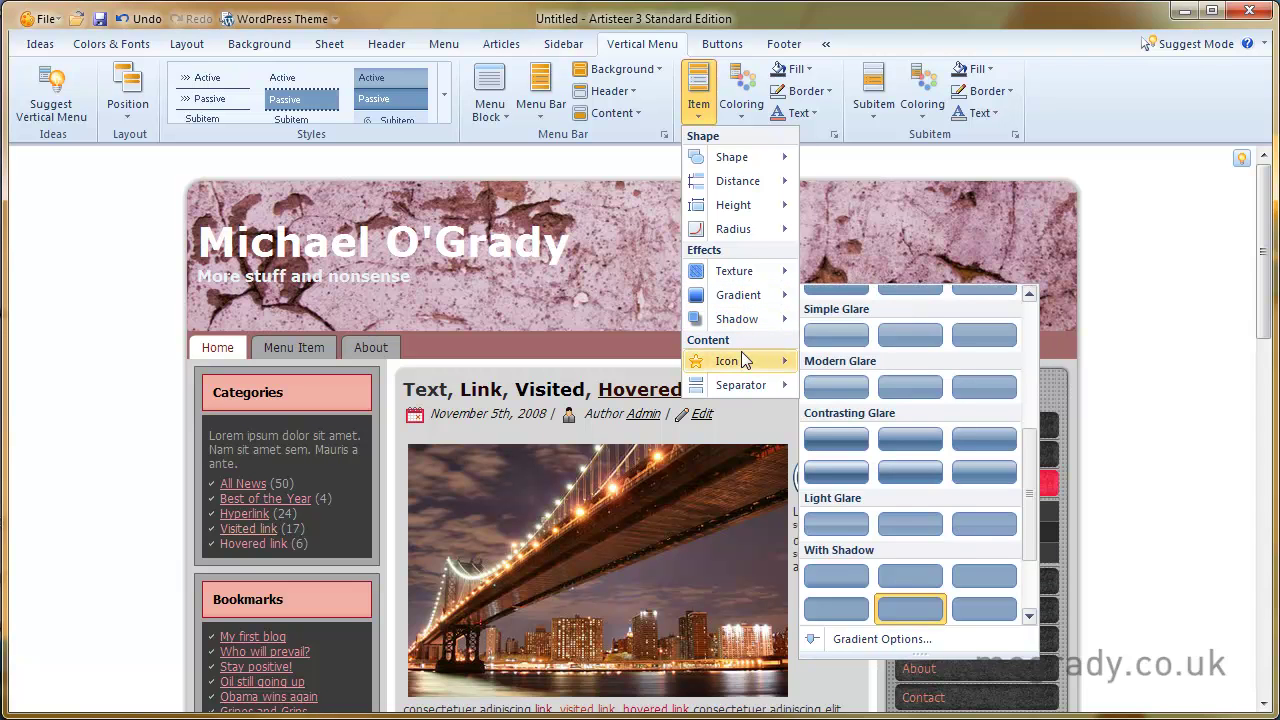
mouse_move(743, 368)
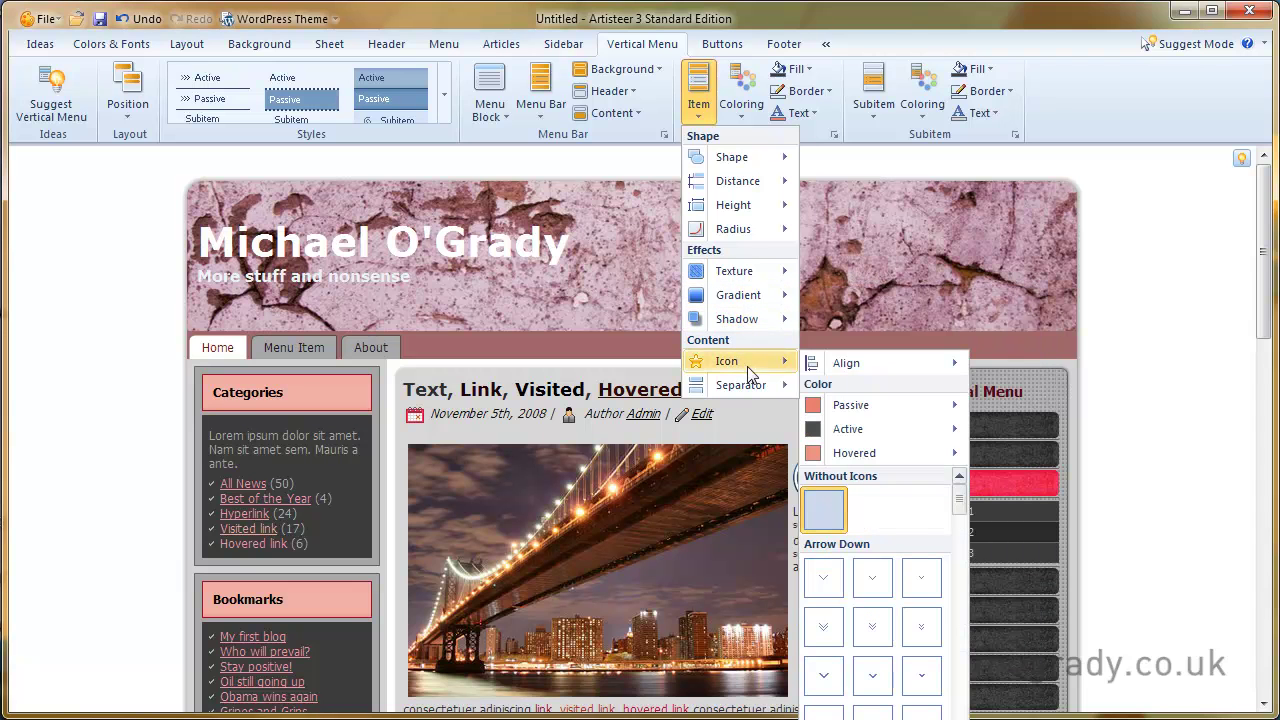
scroll(850, 705, "down", 1)
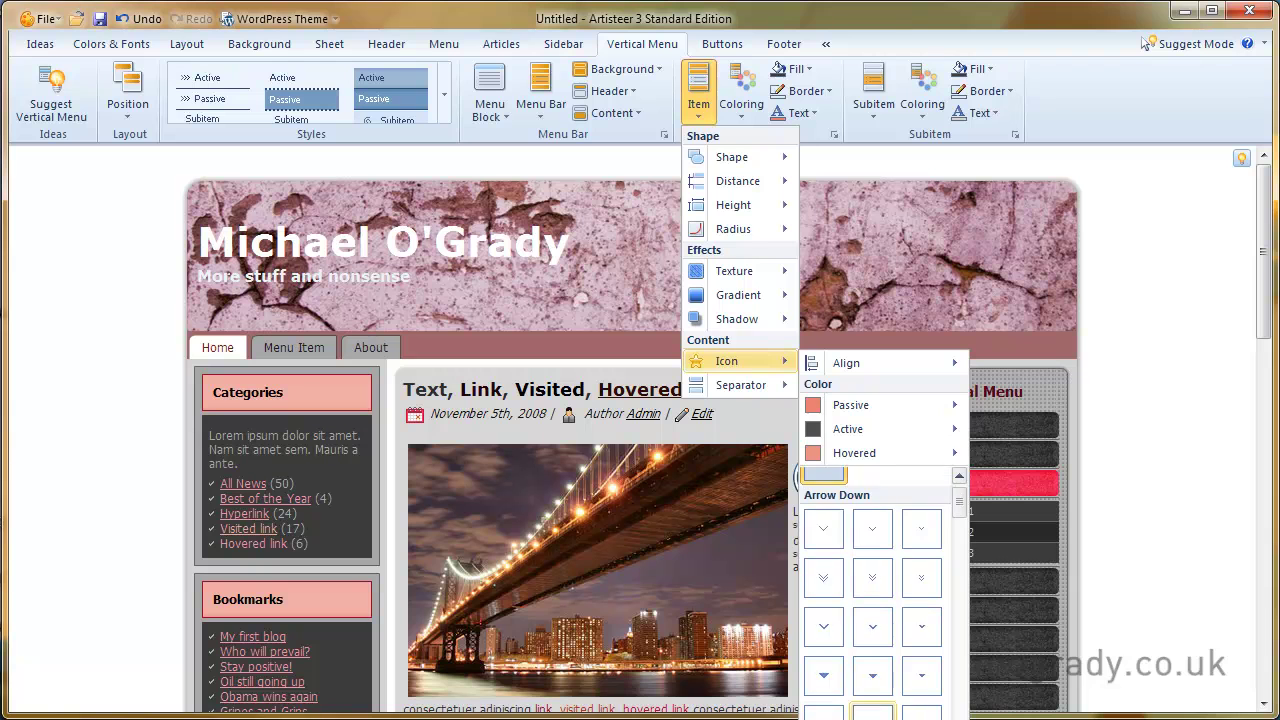
scroll(872, 708, "down", 4)
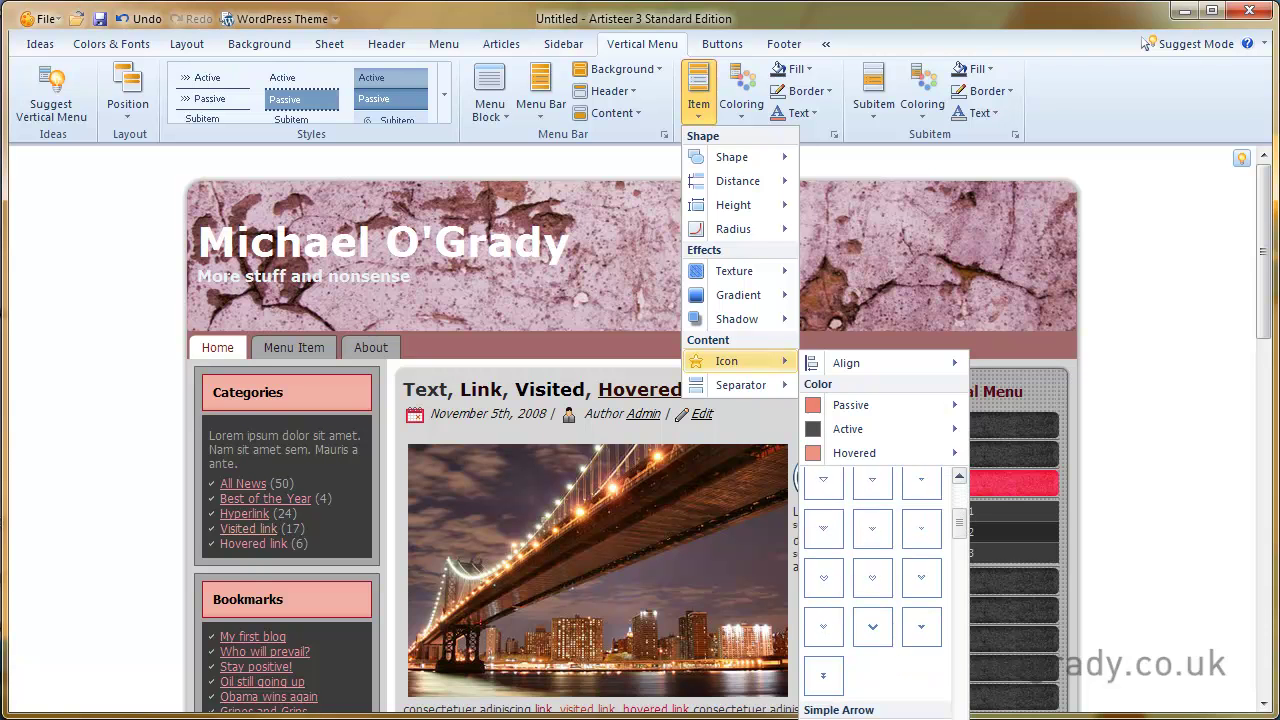
scroll(884, 598, "down", 2)
key("Escape")
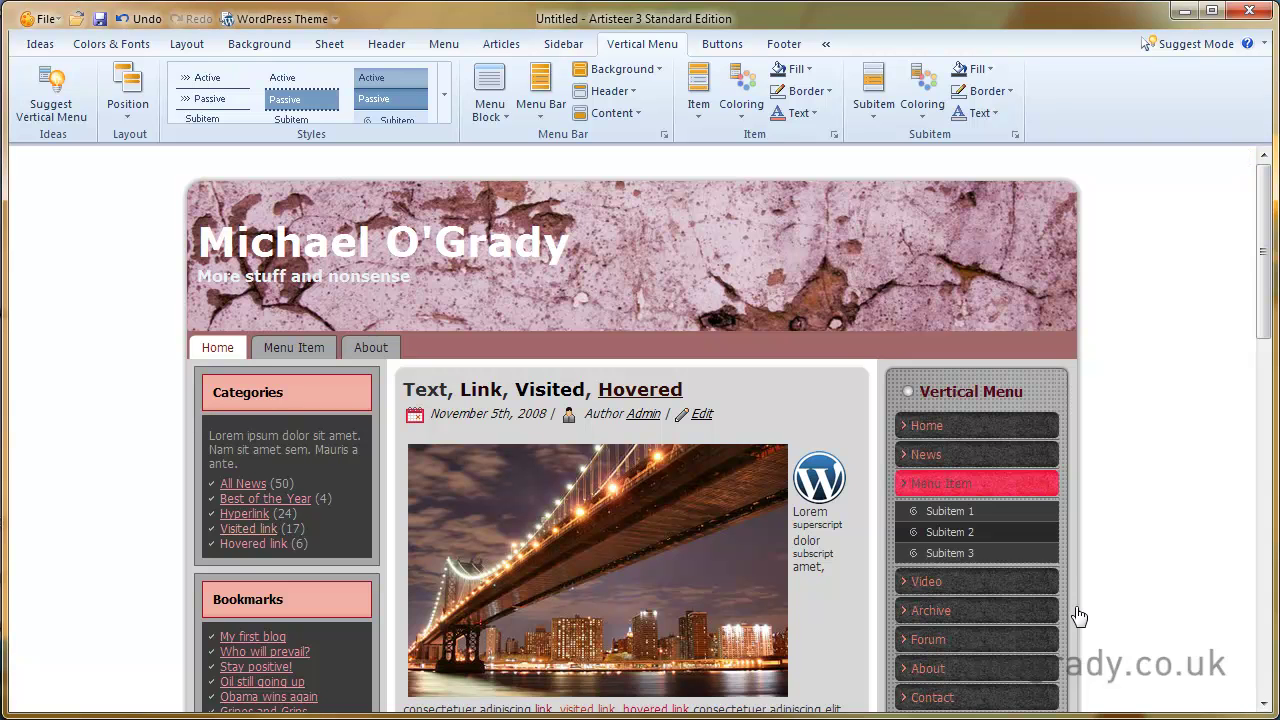
- Select the sidebar vertical menu and give its subitems an 8-pixel vertical offset
left_click(995, 488)
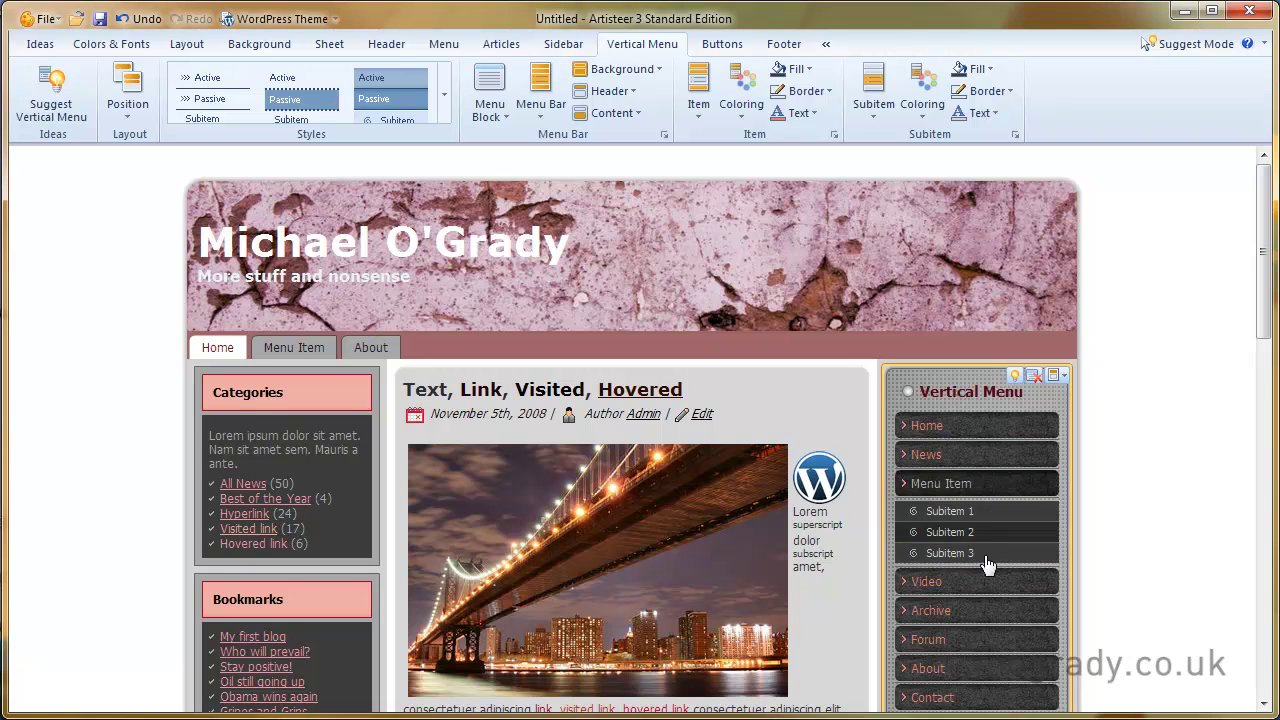
left_click(872, 113)
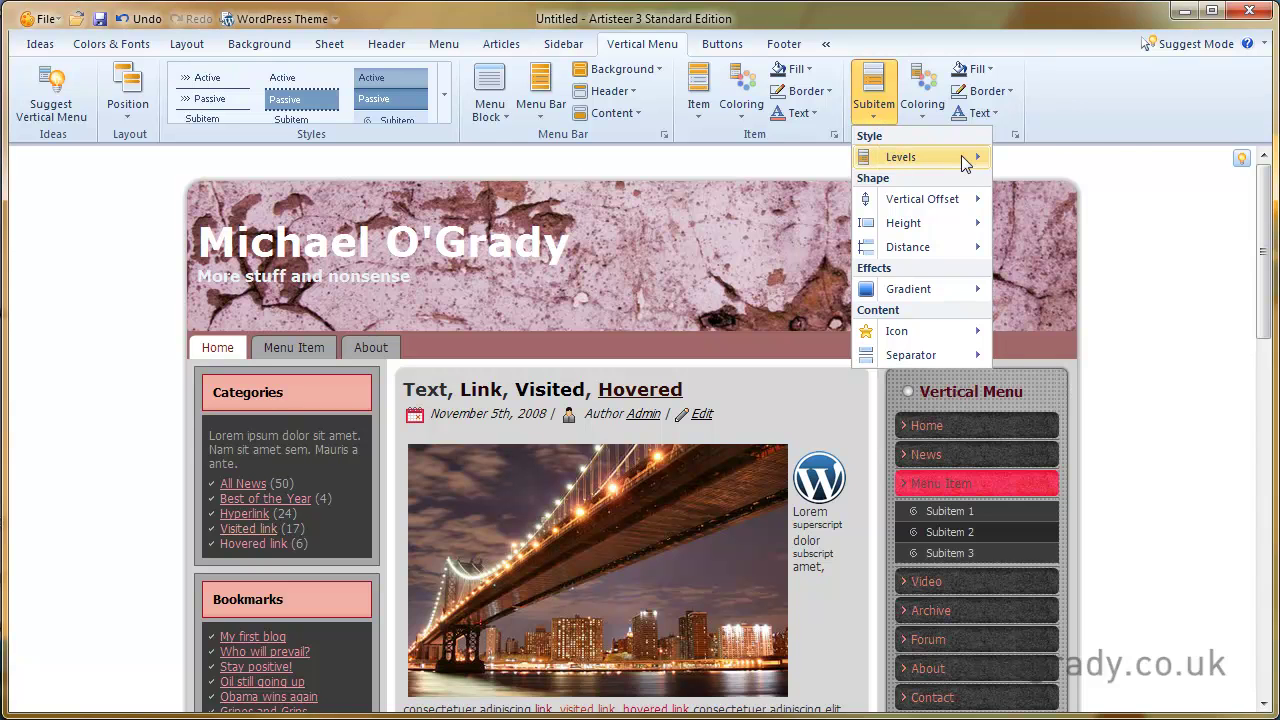
mouse_move(963, 160)
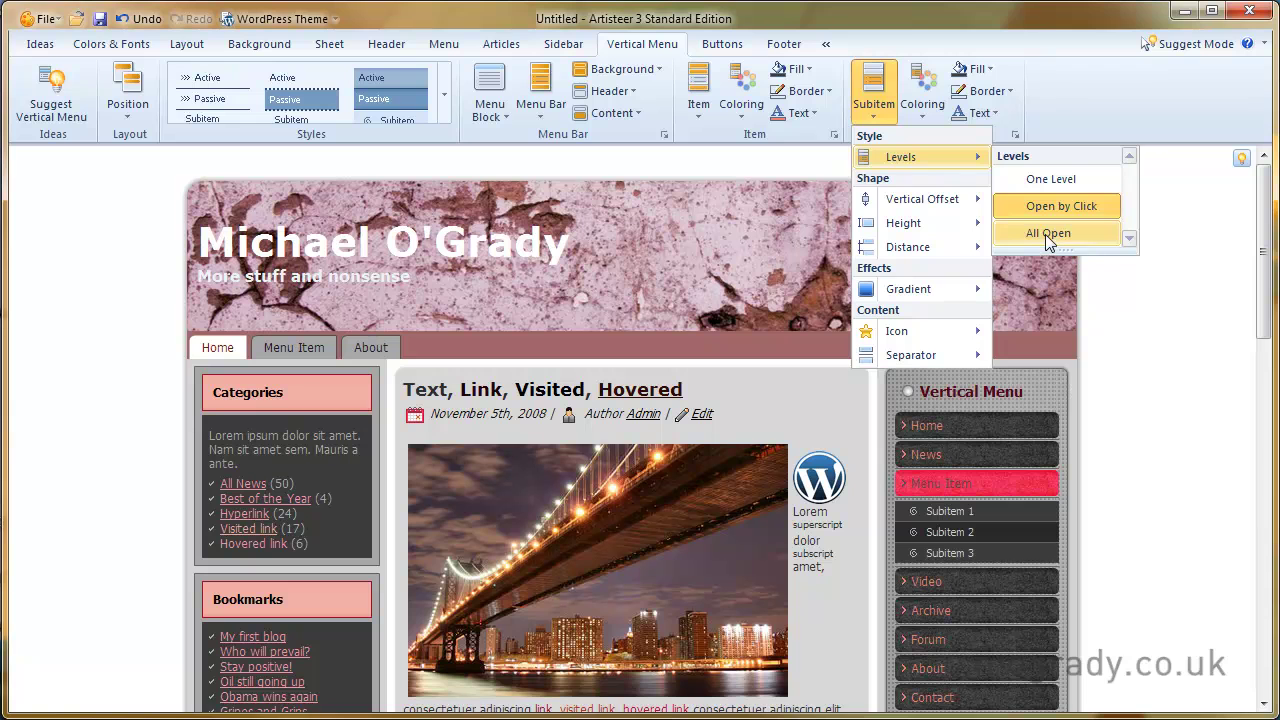
mouse_move(950, 203)
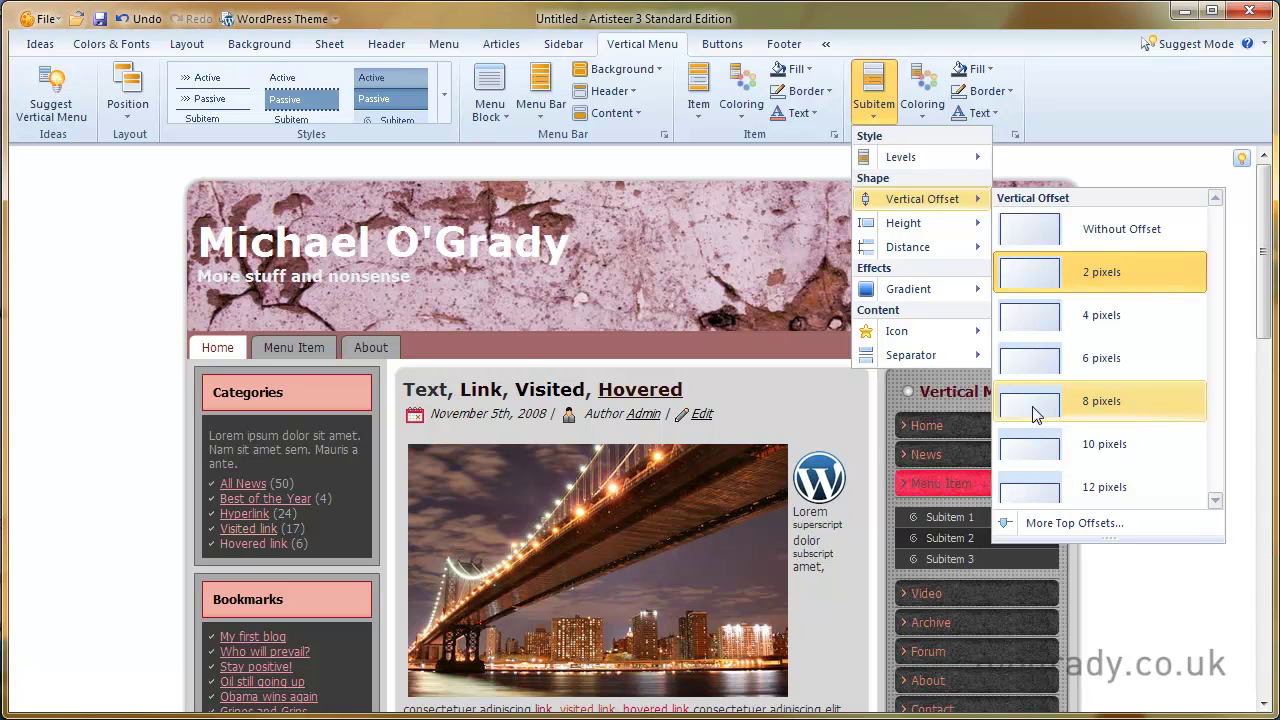
left_click(1035, 315)
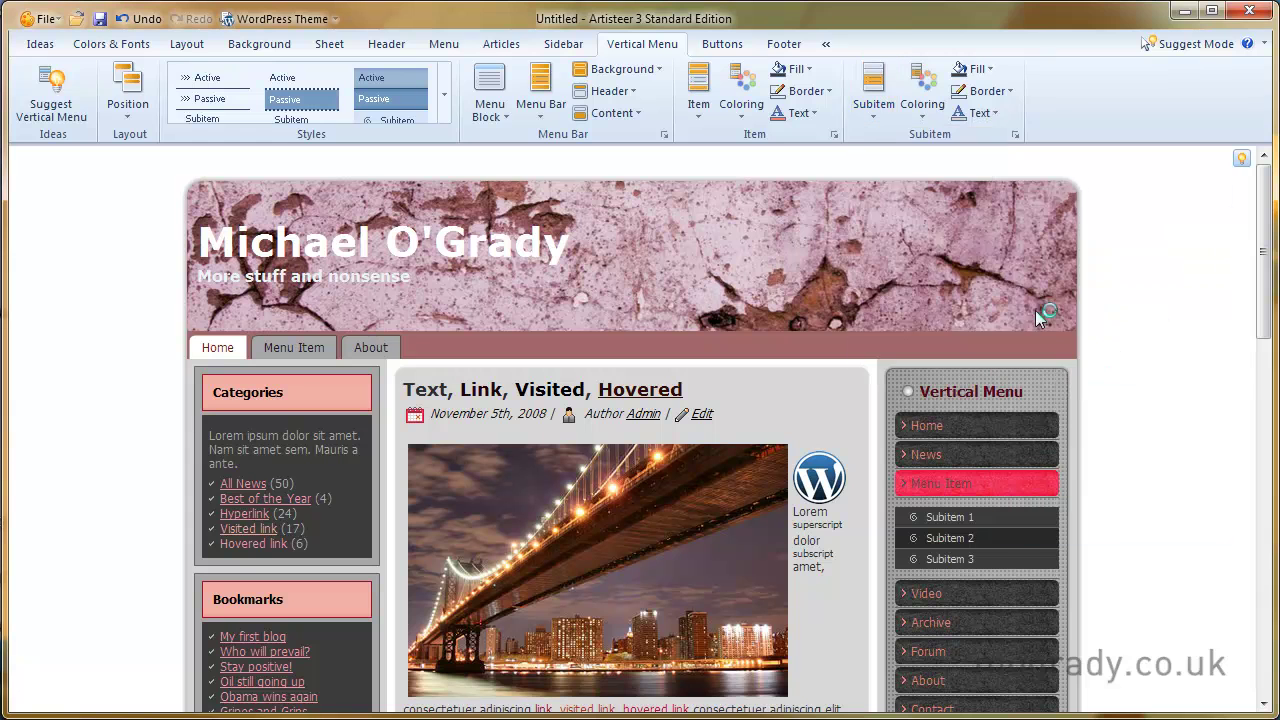
- Apply the dark glossy Special gradient to the vertical menu subitems
left_click(877, 112)
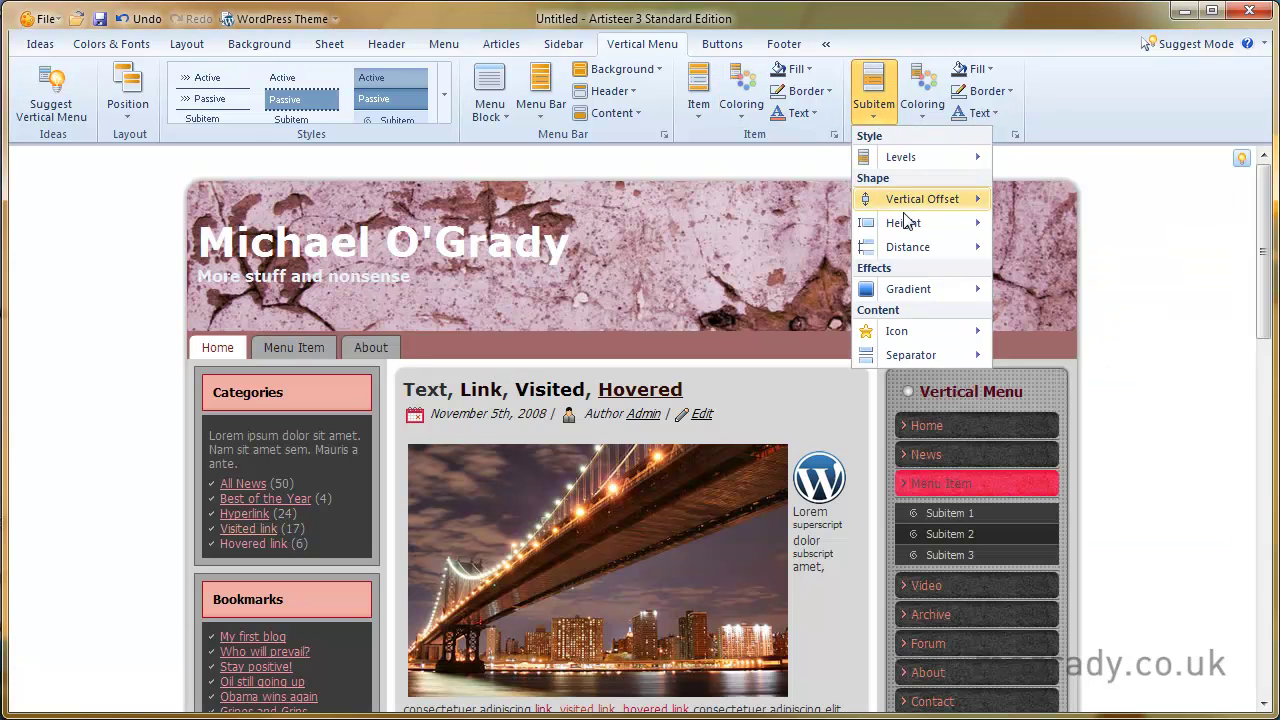
mouse_move(912, 246)
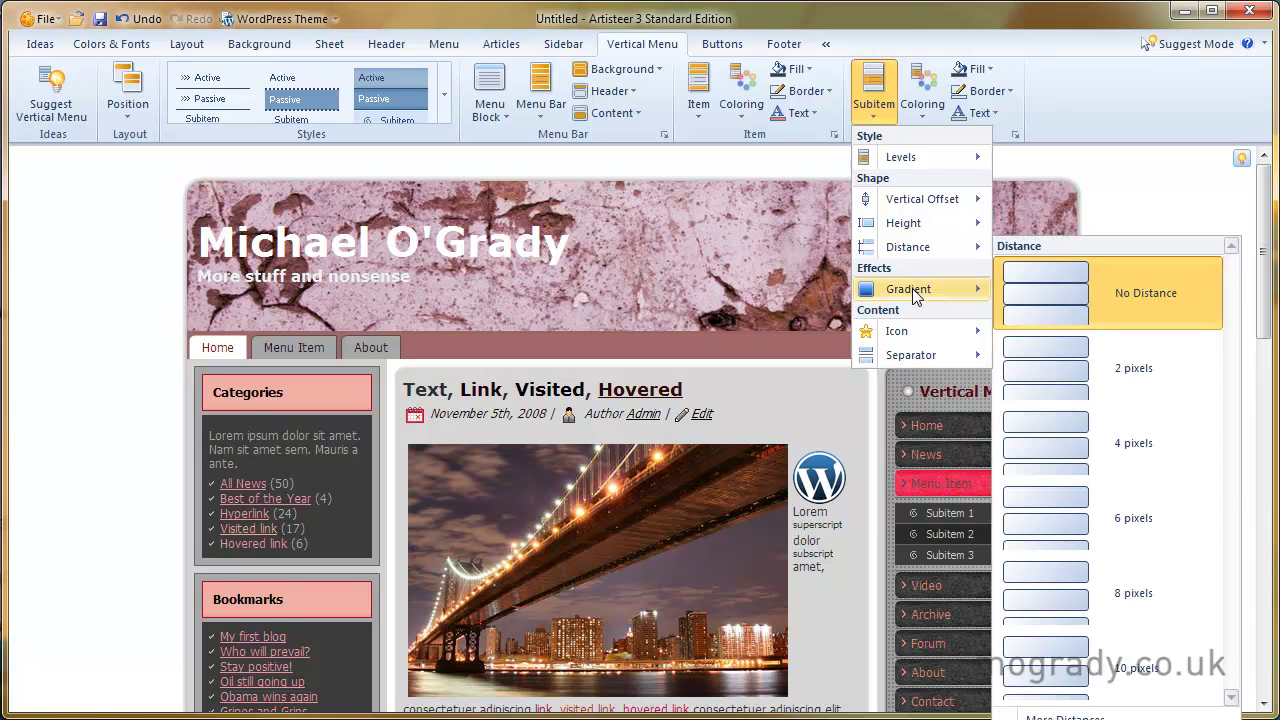
mouse_move(912, 293)
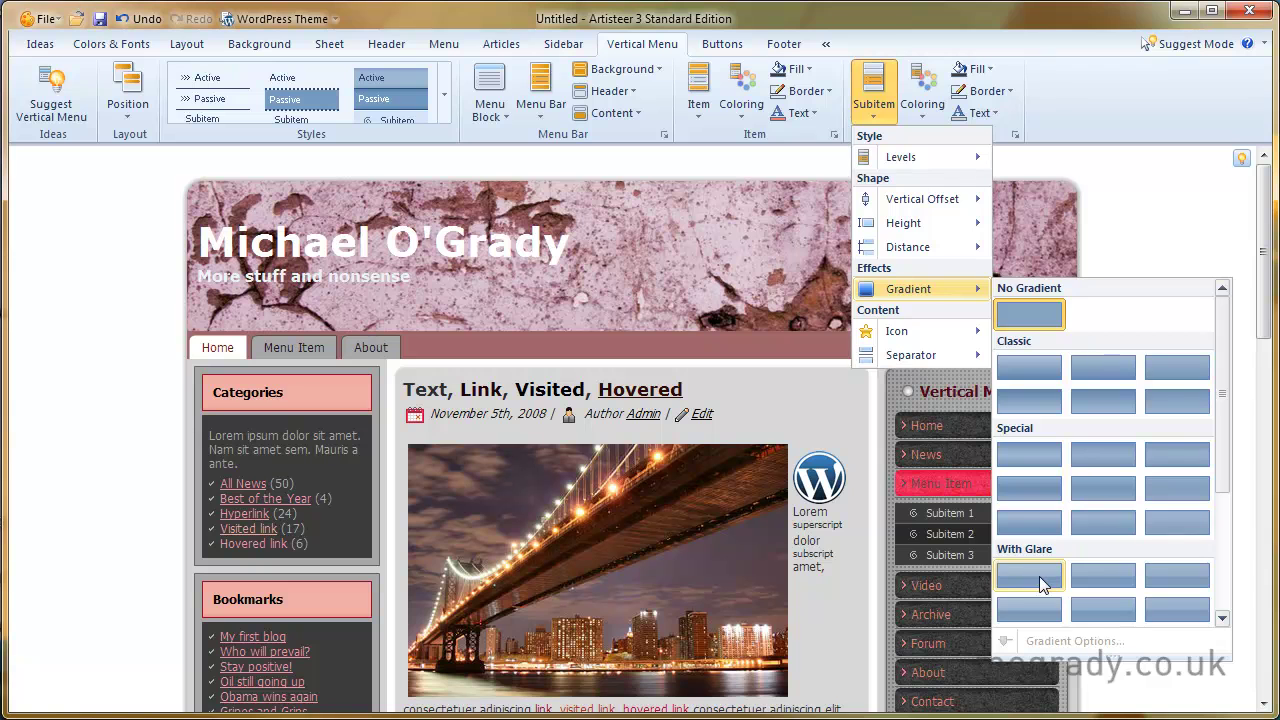
left_click(1044, 528)
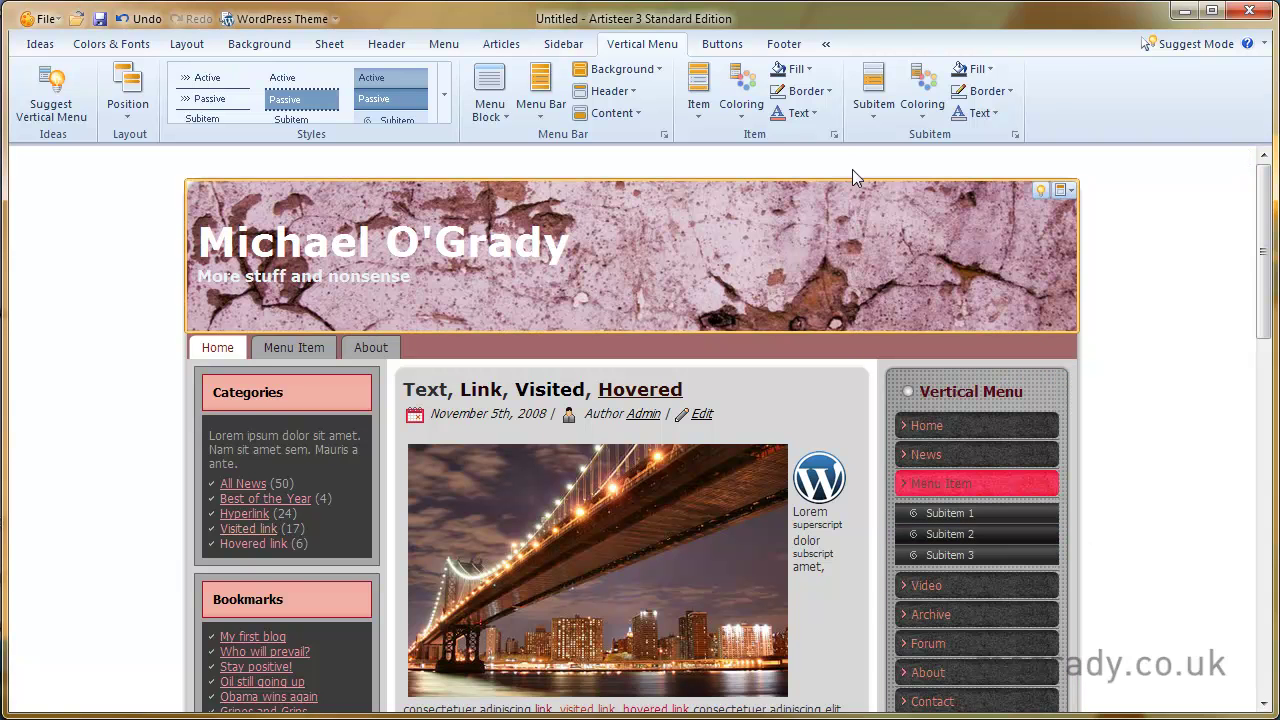
- Replace the subitems' round bullet icons with small arrow icons
left_click(881, 112)
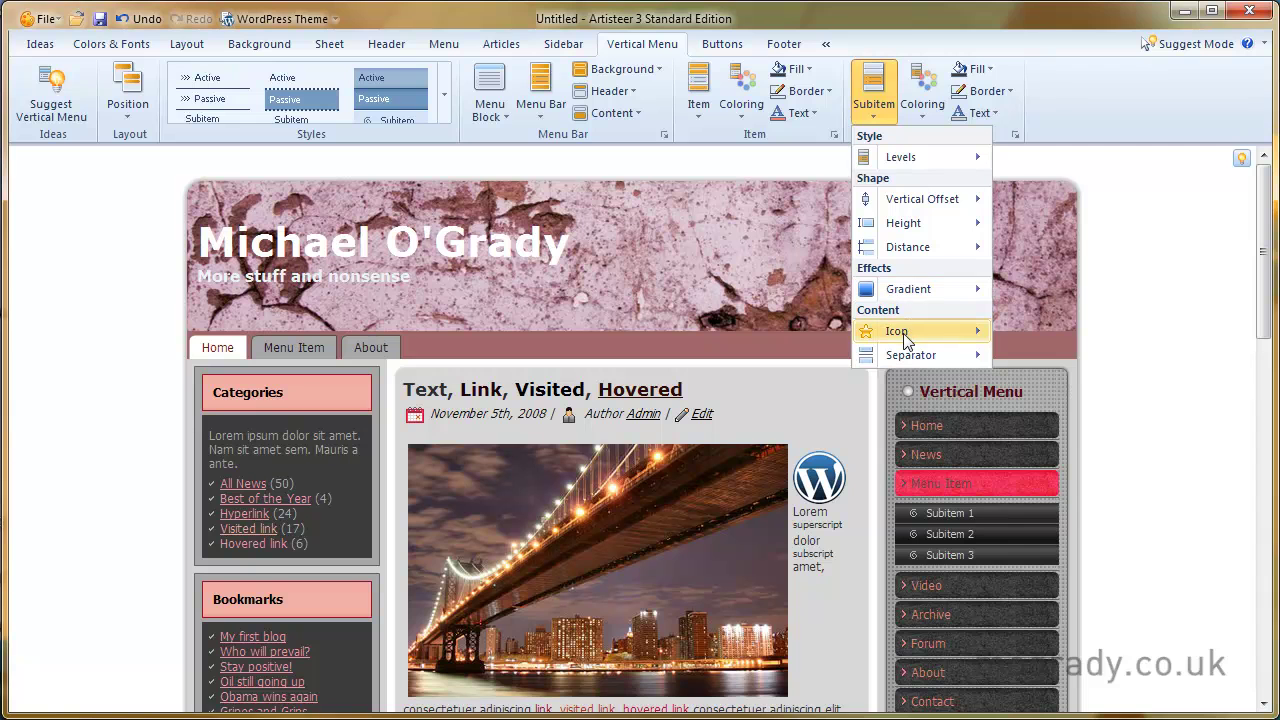
mouse_move(904, 340)
scroll(904, 340, "down", 3)
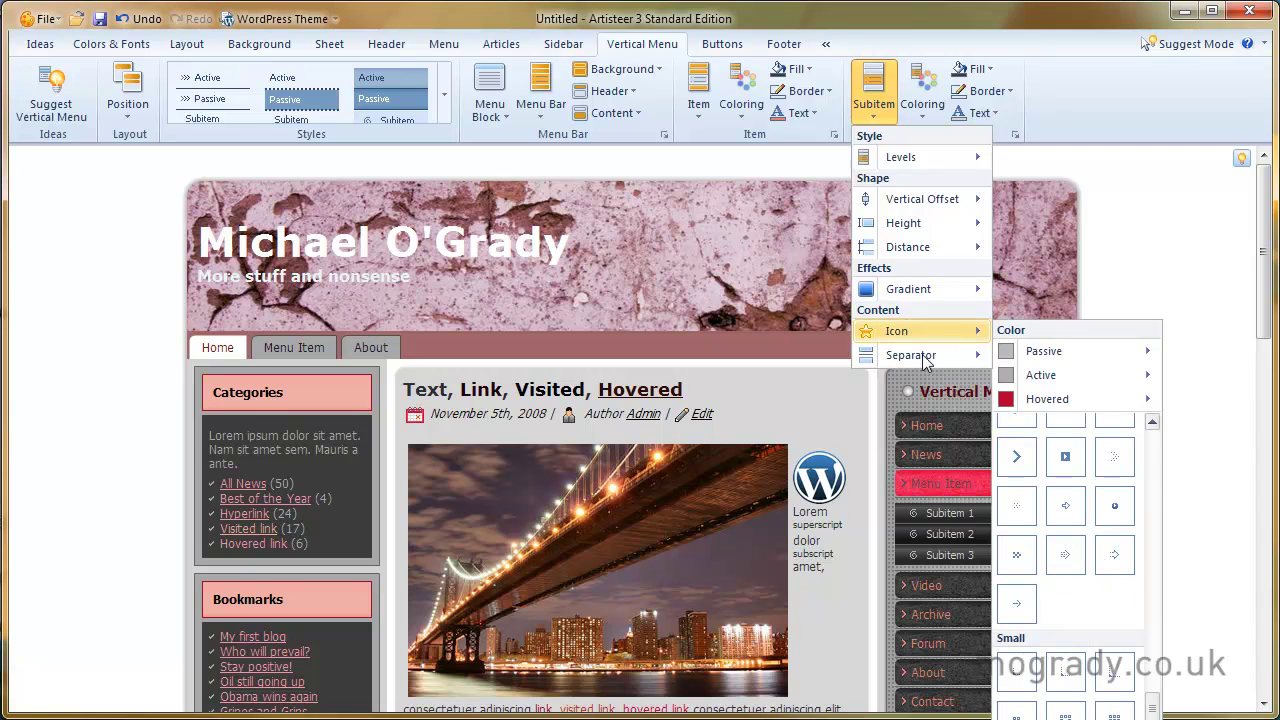
left_click(1066, 512)
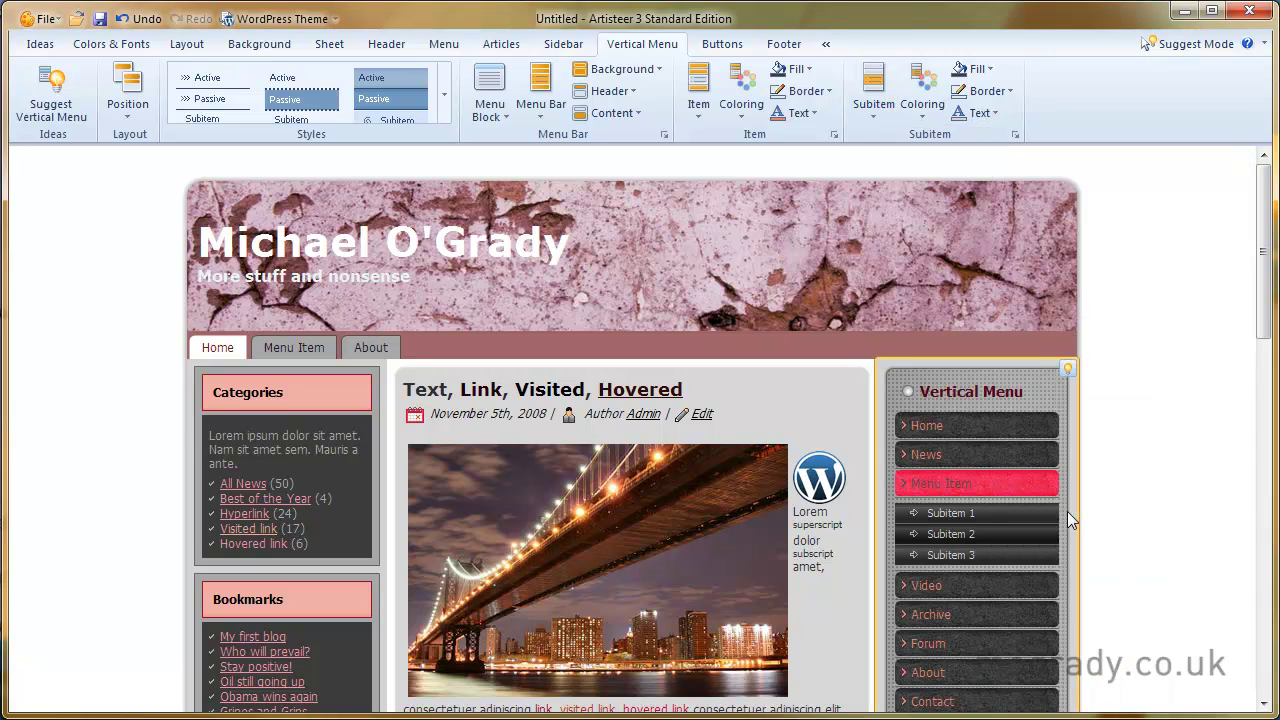
- Apply a light colour scheme to the subitems and a lightest-pink hovered fill
left_click(924, 112)
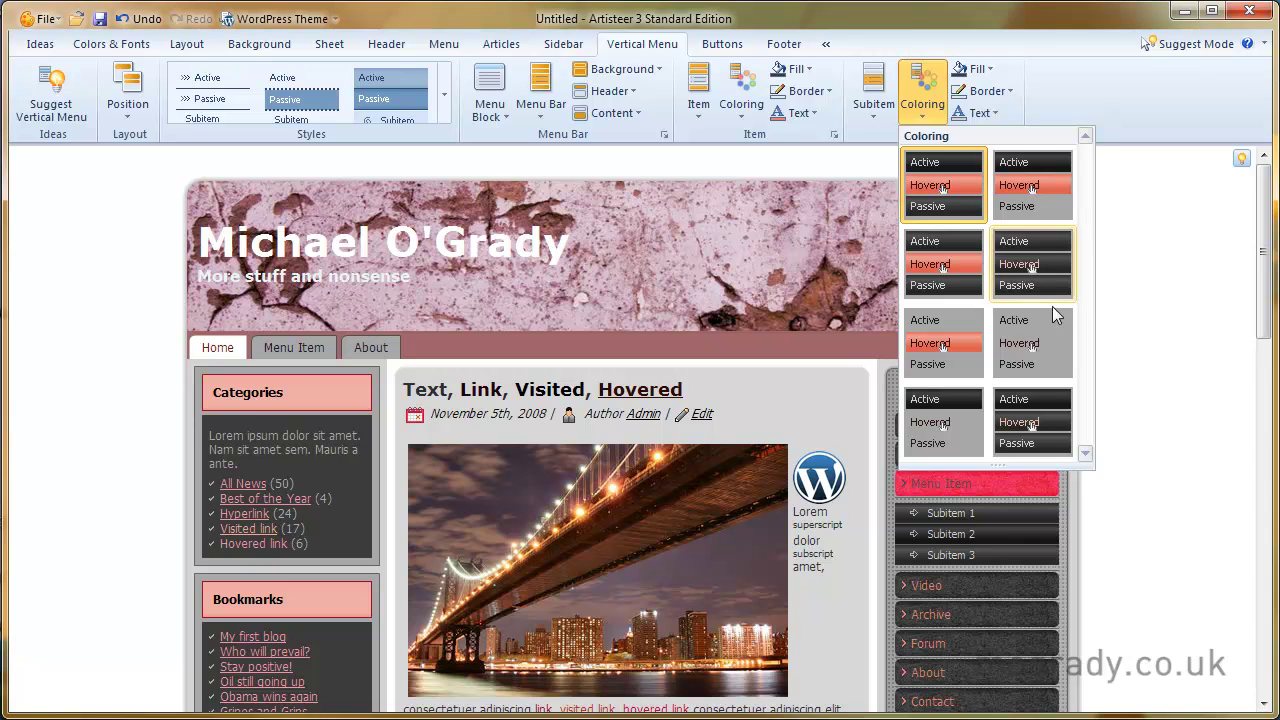
left_click(935, 346)
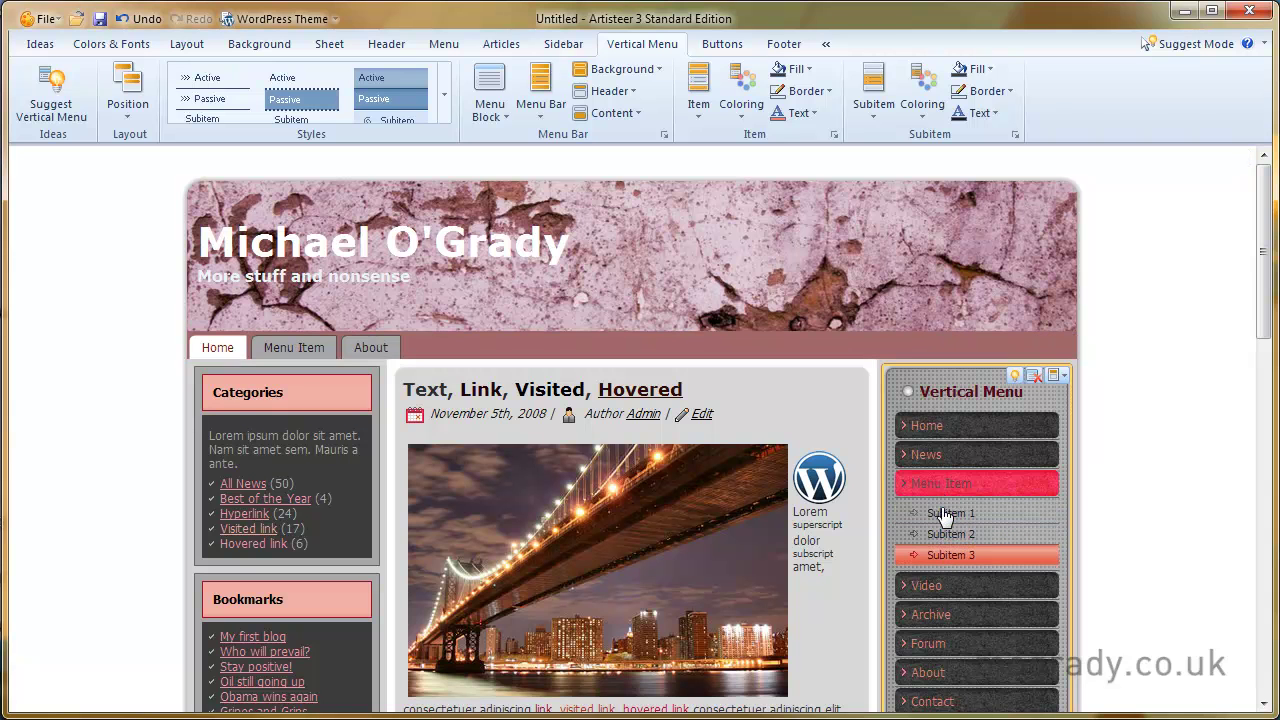
left_click(925, 113)
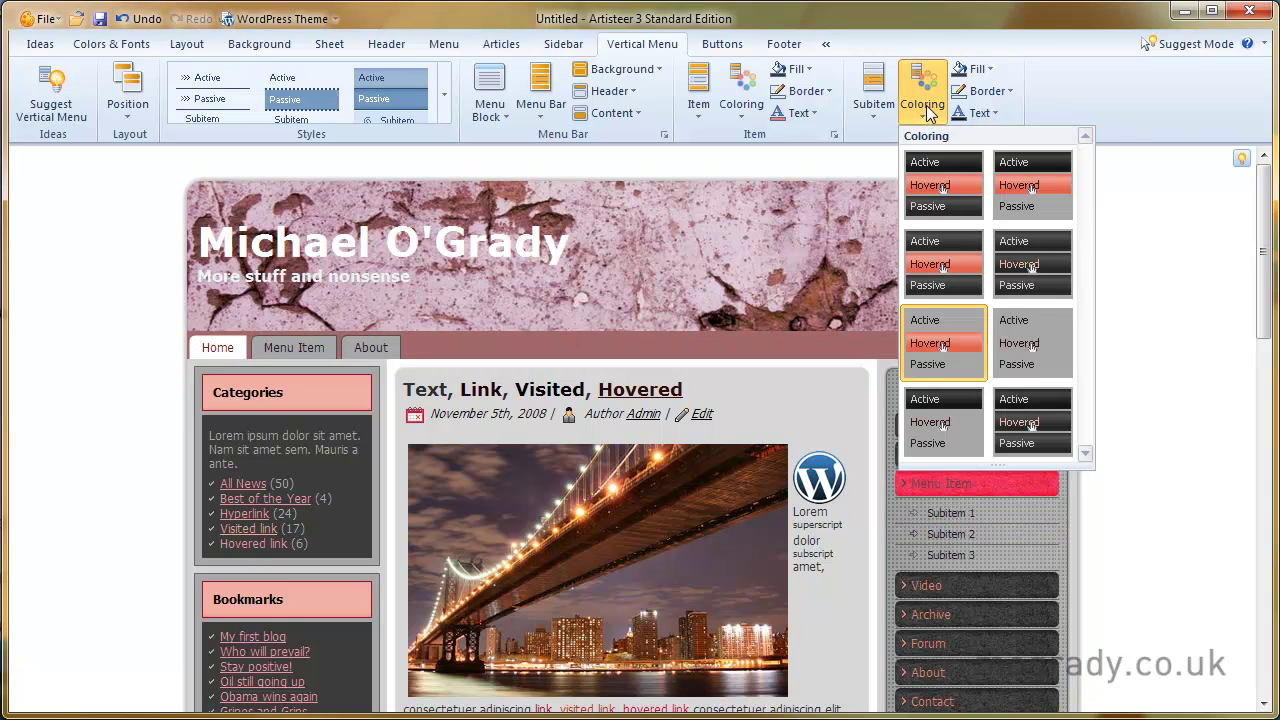
left_click(978, 69)
mouse_move(1000, 95)
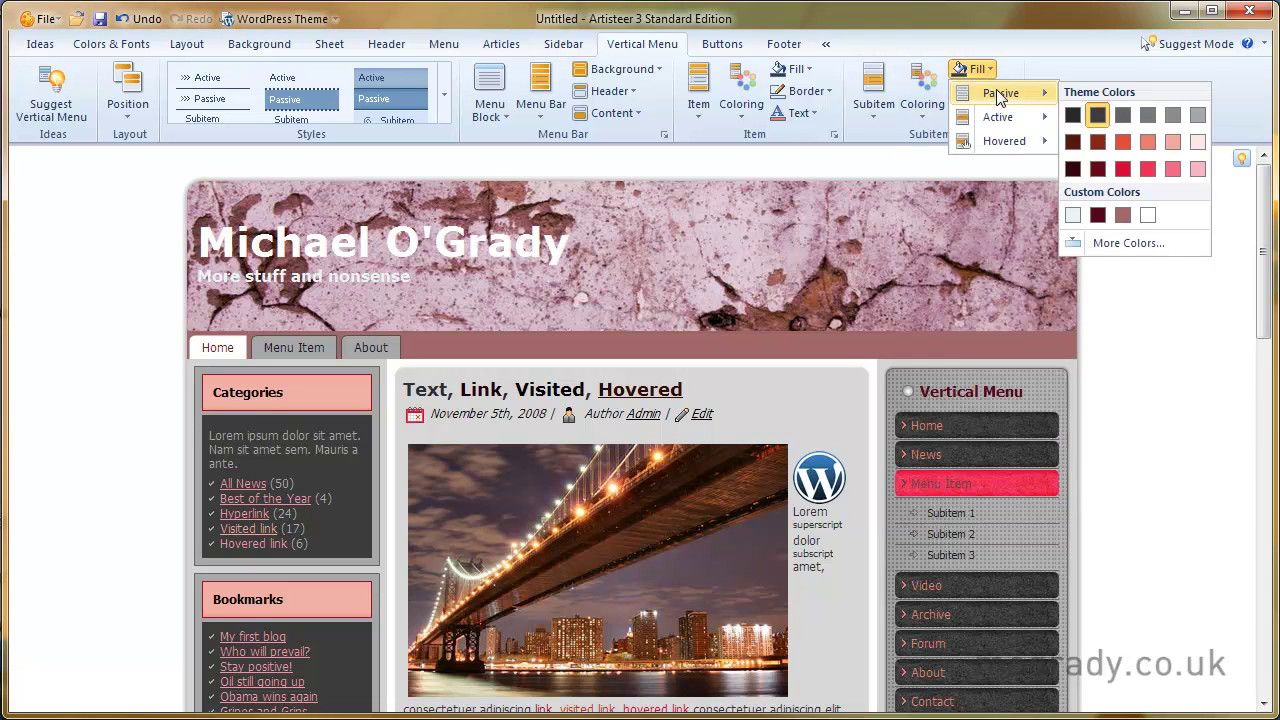
mouse_move(1003, 121)
mouse_move(1010, 145)
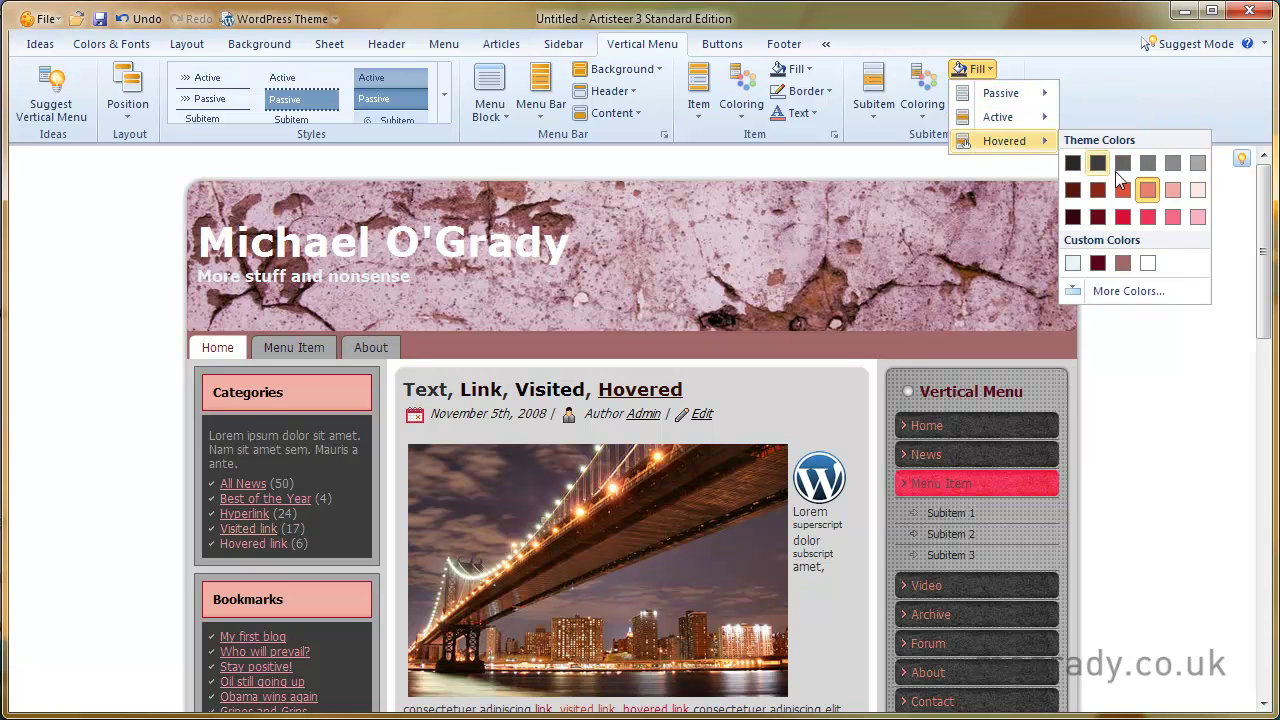
left_click(1197, 190)
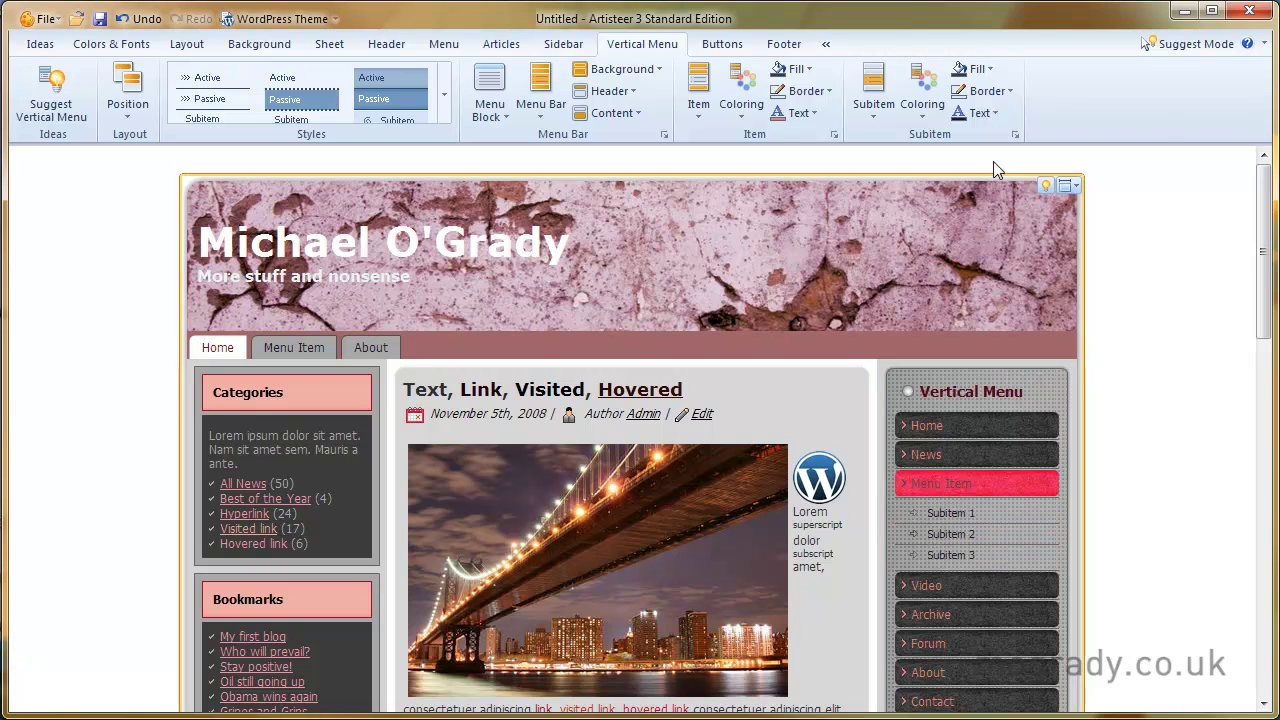
- Give subitems a 1-pixel border and change their font from Arial Black to Tahoma (Content)
left_click(1010, 92)
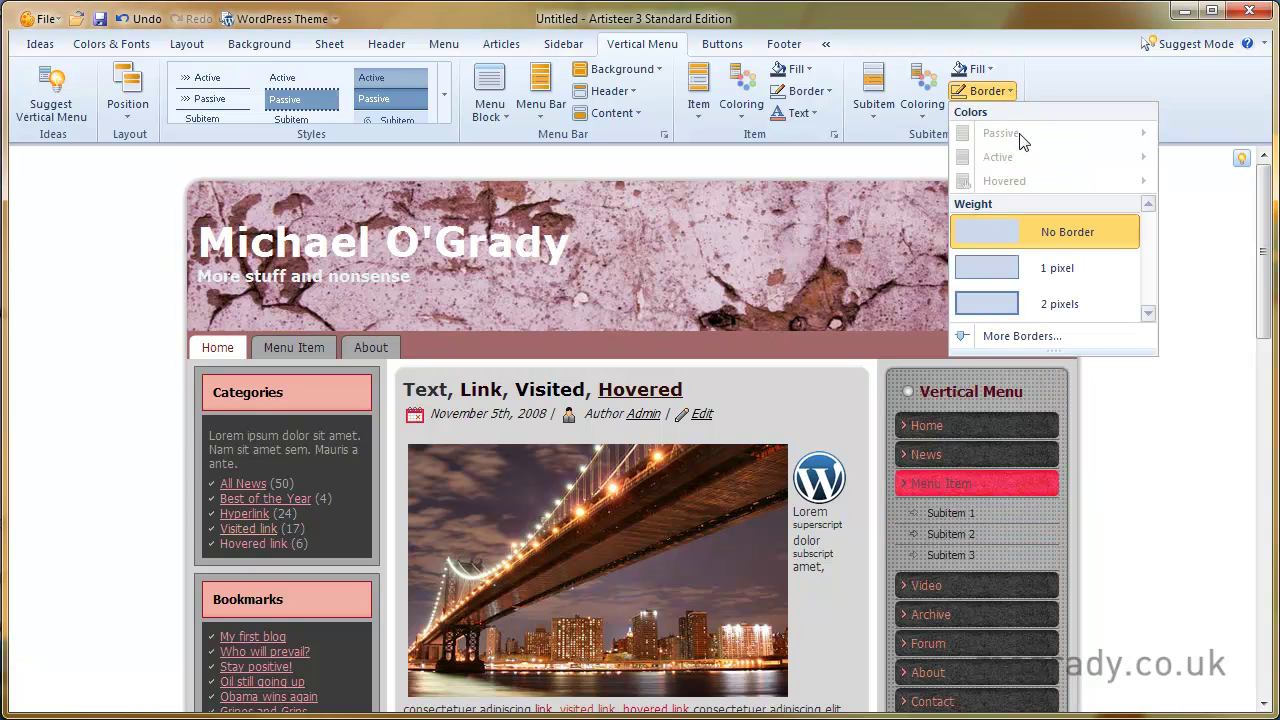
left_click(998, 264)
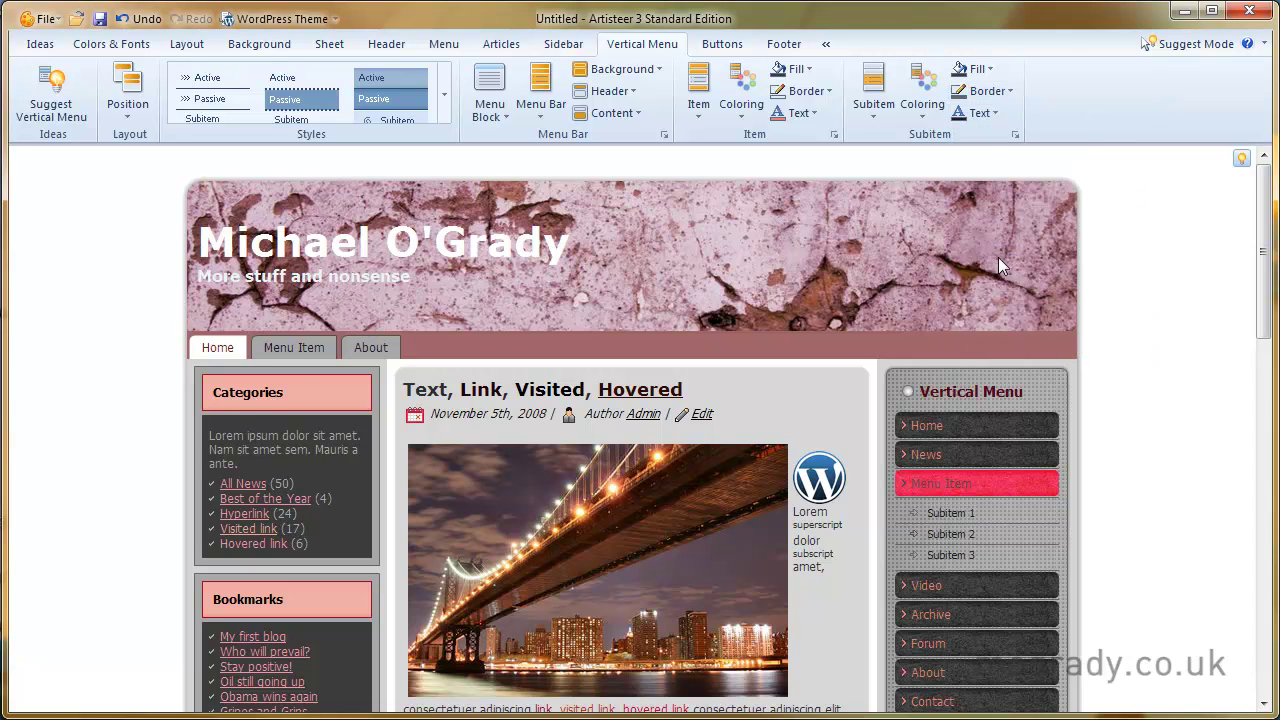
left_click(996, 115)
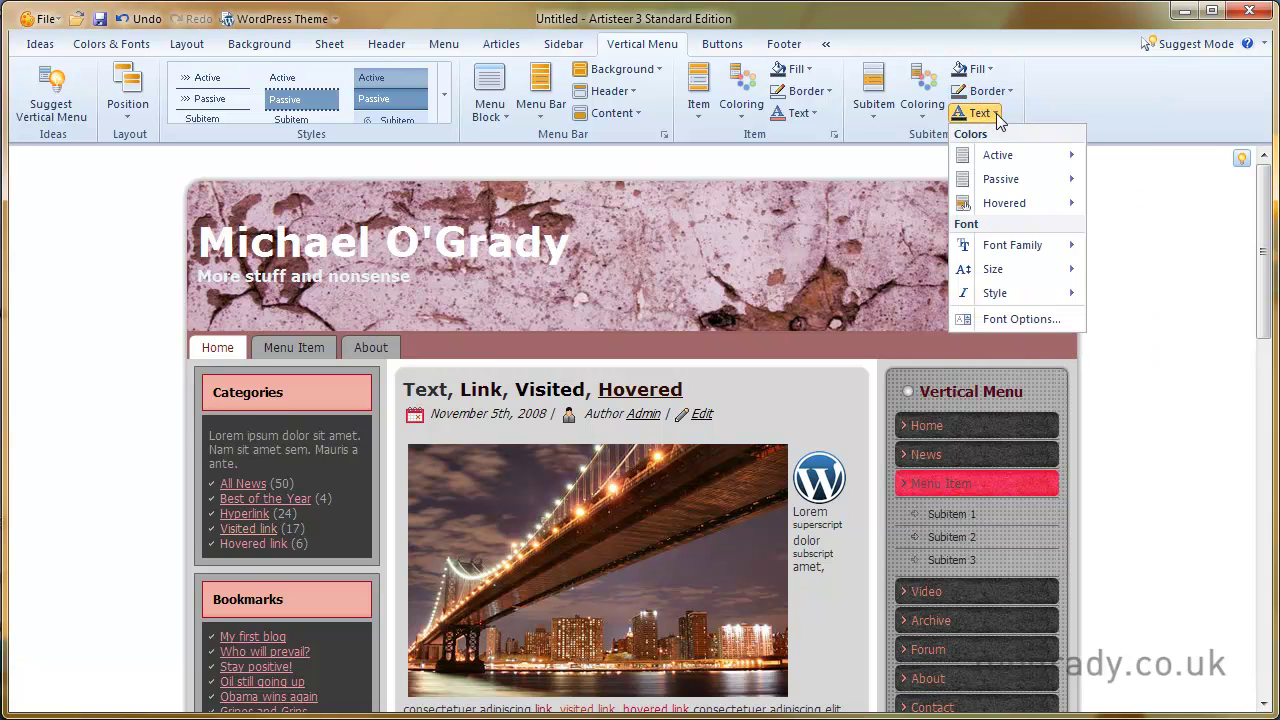
mouse_move(1008, 246)
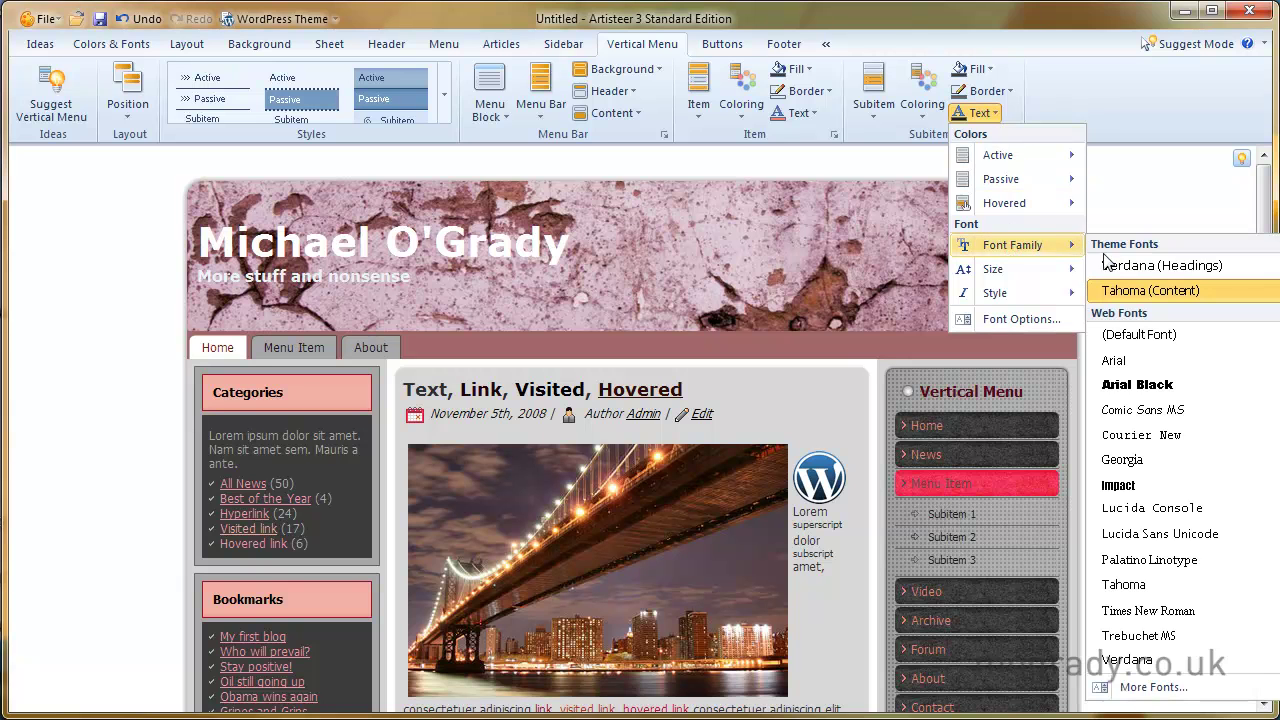
left_click(1128, 386)
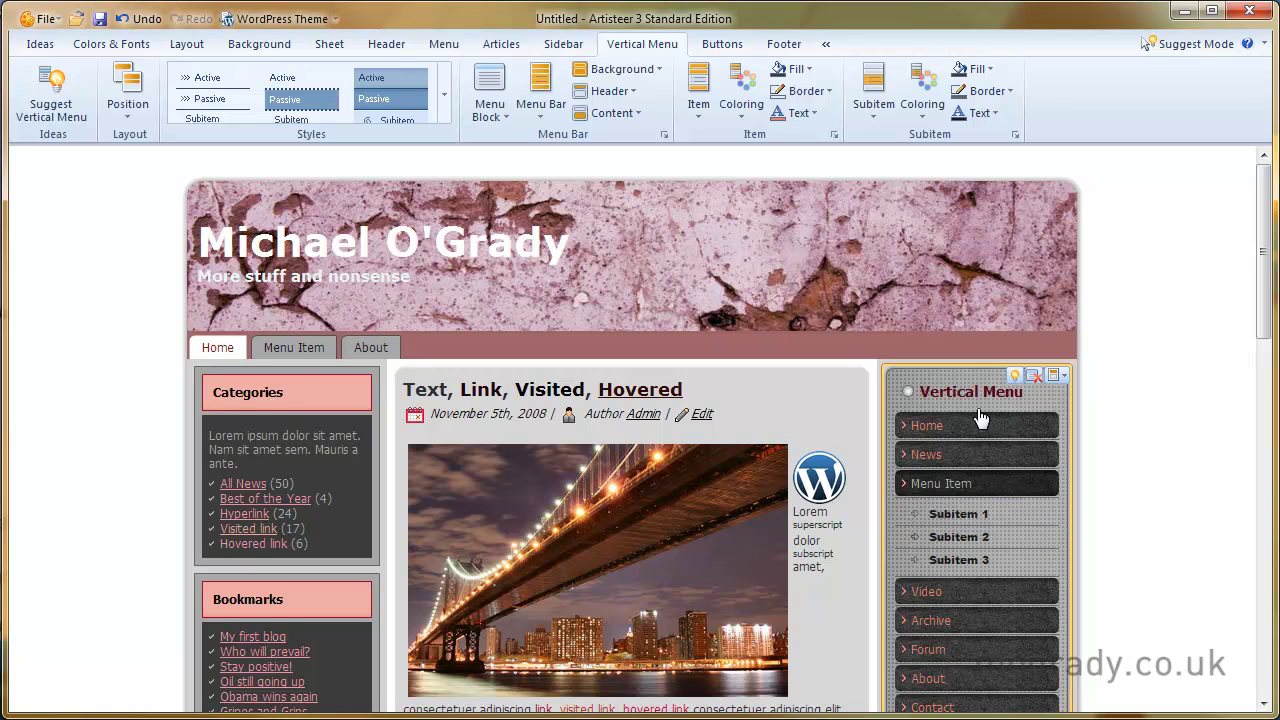
left_click(980, 112)
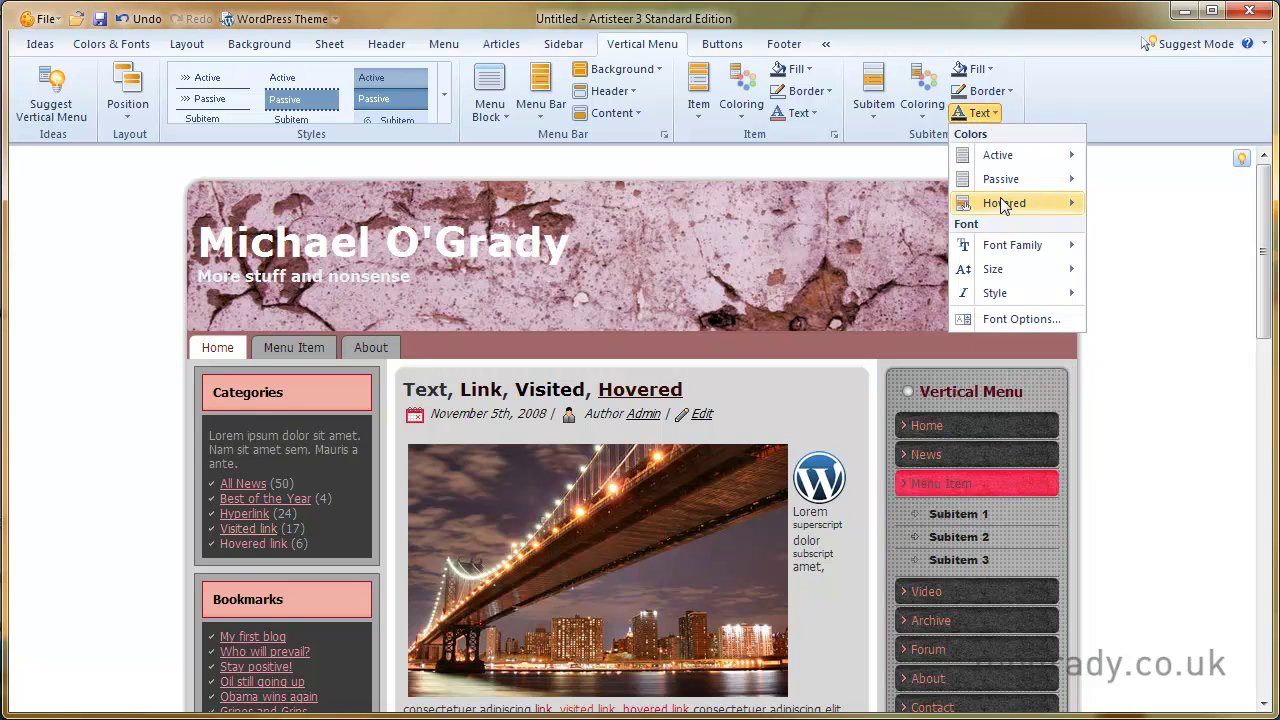
mouse_move(1014, 246)
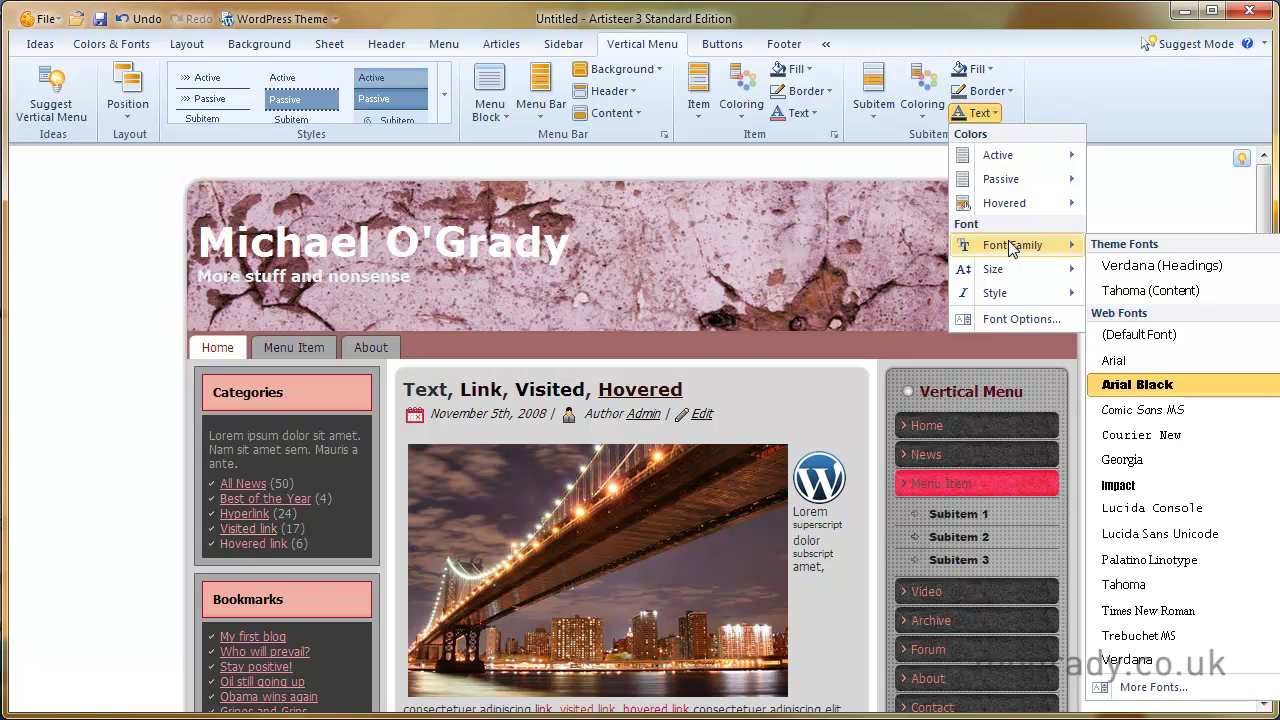
left_click(1112, 292)
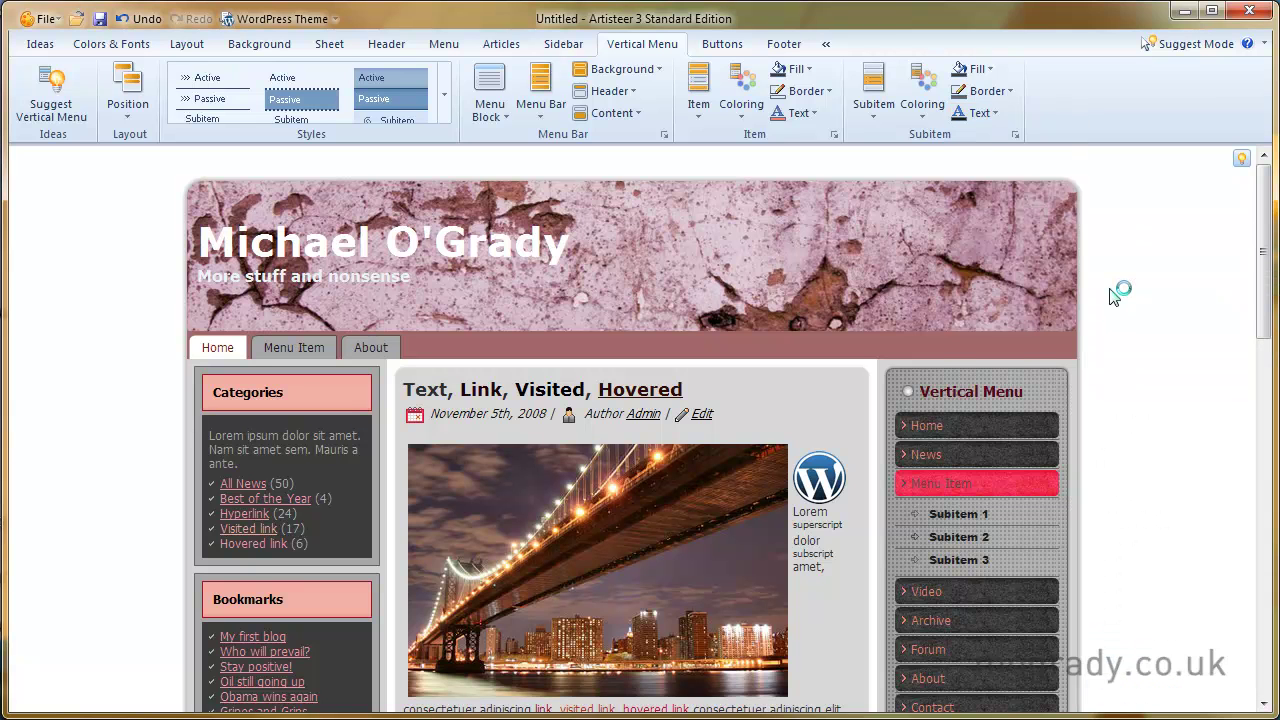